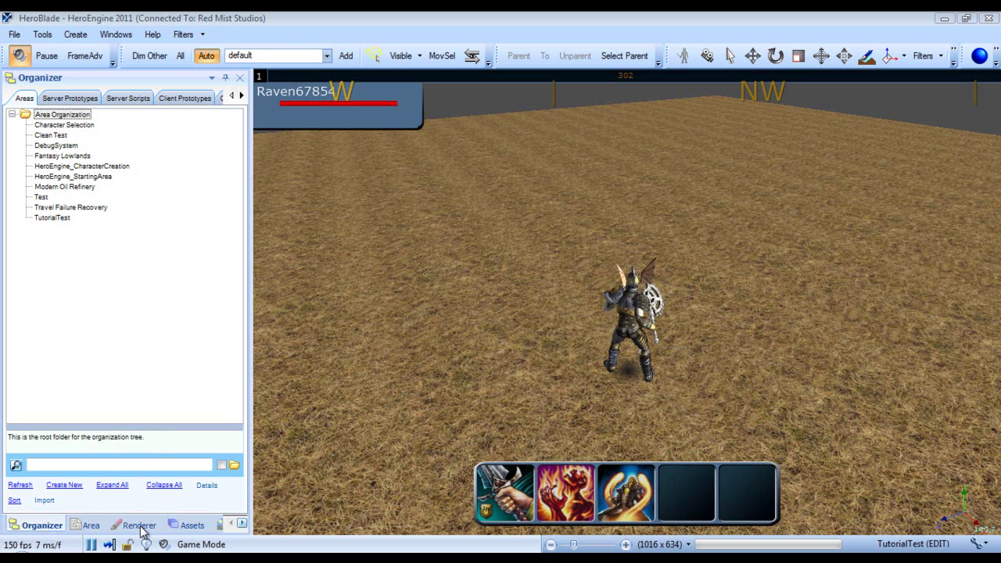
Open the Renderer settings and fly the camera back from the character in fly mode
{"action": "left_click", "coordinate": [115, 36]}
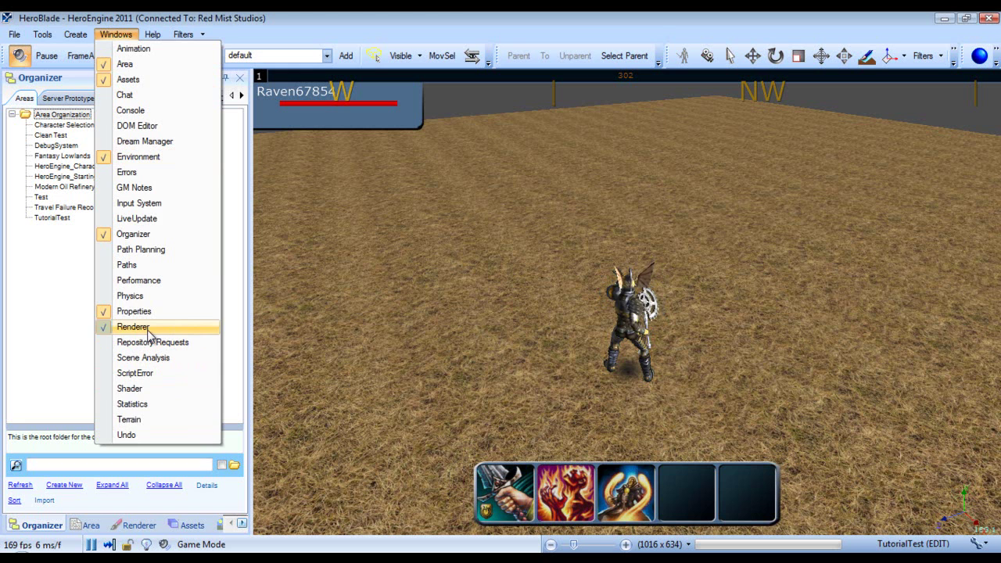
{"action": "left_click", "coordinate": [139, 525]}
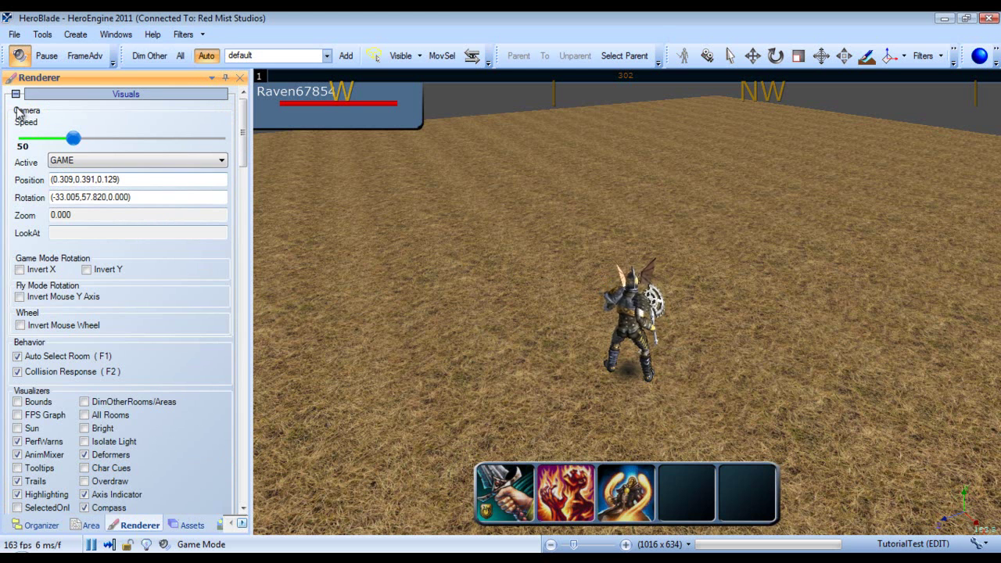
{"action": "left_click", "coordinate": [706, 56]}
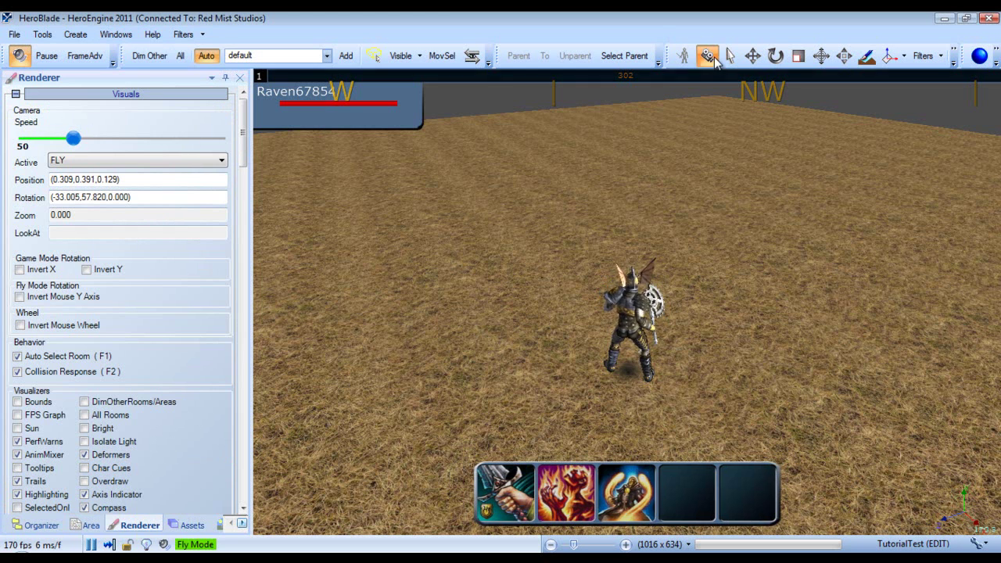
{"action": "key", "text": "s"}
{"action": "key", "text": "a"}
{"action": "right_click_drag", "start_coordinate": [552, 189], "coordinate": [582, 182]}
{"action": "key", "text": "w"}
{"action": "key", "text": "s"}
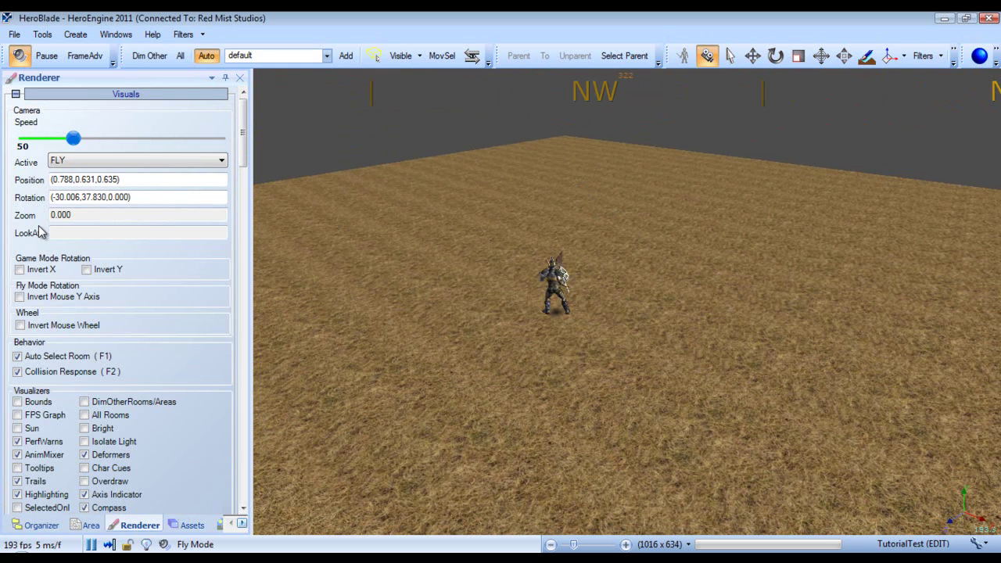
Try Invert Mouse Y Axis for fly mode by rotating the view, and turn the option back off
{"action": "left_click", "coordinate": [54, 297]}
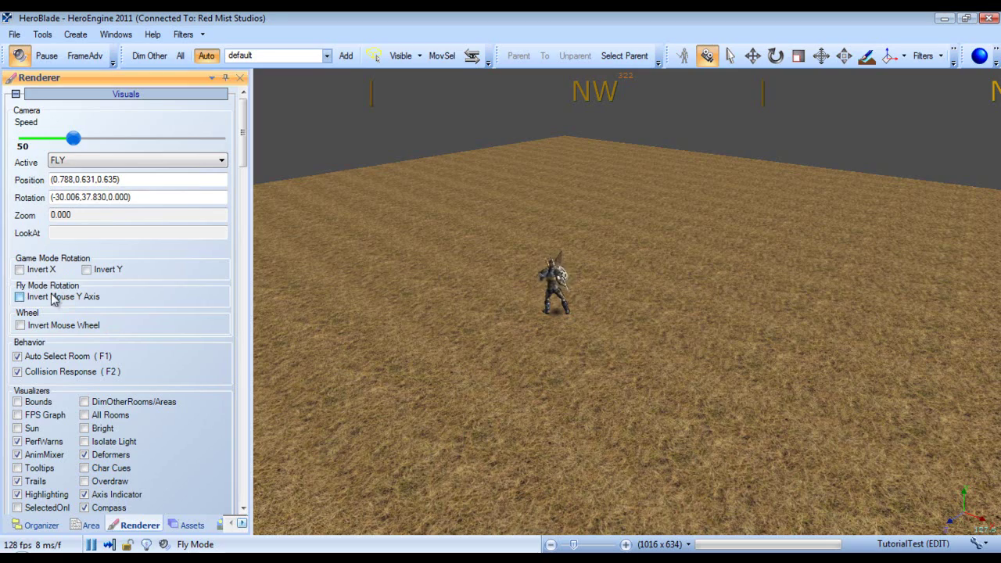
{"action": "mouse_move", "coordinate": [413, 314]}
{"action": "right_mouse_down"}
{"action": "mouse_move", "coordinate": [384, 292]}
{"action": "mouse_move", "coordinate": [426, 332]}
{"action": "mouse_move", "coordinate": [398, 303]}
{"action": "mouse_move", "coordinate": [418, 315]}
{"action": "mouse_move", "coordinate": [410, 296]}
{"action": "right_mouse_up"}
{"action": "left_click", "coordinate": [99, 299]}
{"action": "mouse_move", "coordinate": [578, 296]}
{"action": "right_mouse_down"}
{"action": "mouse_move", "coordinate": [580, 270]}
{"action": "mouse_move", "coordinate": [579, 287]}
{"action": "right_mouse_up"}
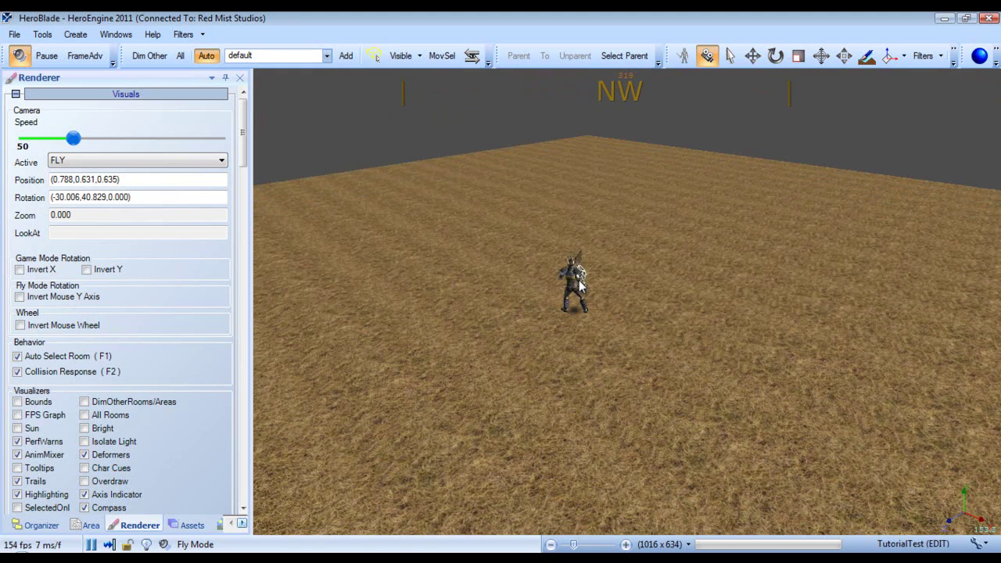
Set the active camera to GAME and then to OVERHEAD to view the terrain from above
{"action": "left_click", "coordinate": [222, 161]}
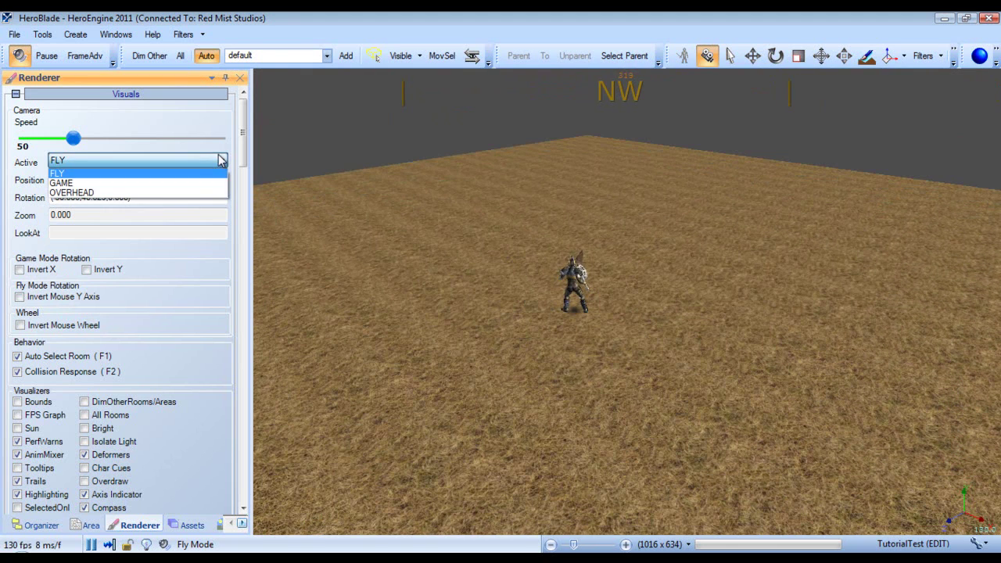
{"action": "left_click", "coordinate": [72, 183]}
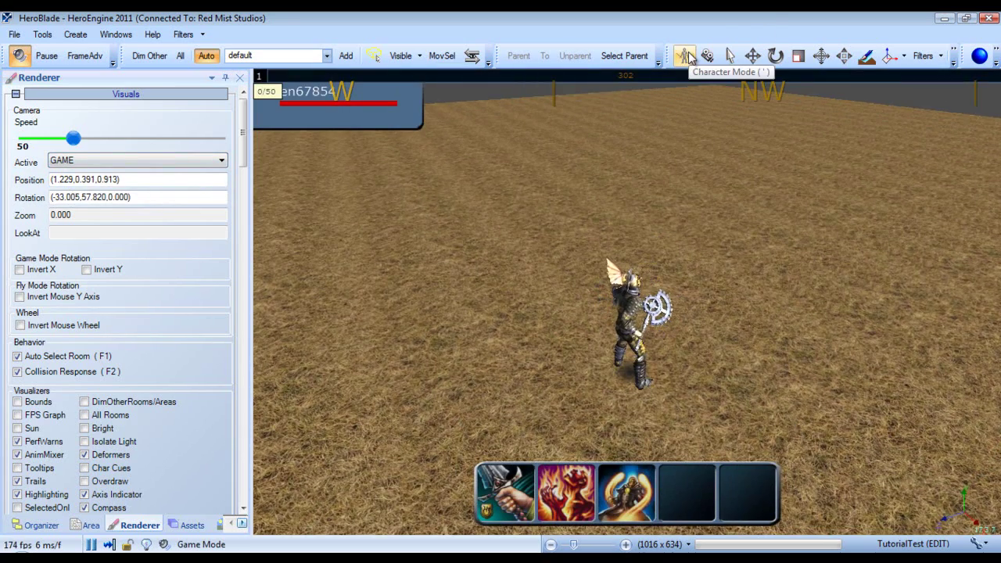
{"action": "left_click", "coordinate": [60, 161]}
{"action": "left_click", "coordinate": [69, 192]}
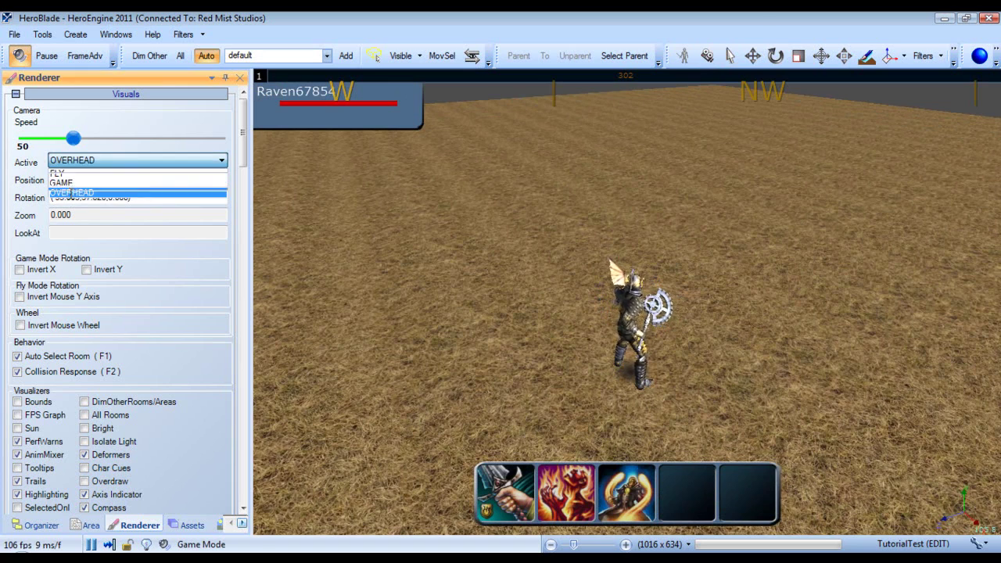
{"action": "right_click_drag", "start_coordinate": [527, 230], "coordinate": [627, 302]}
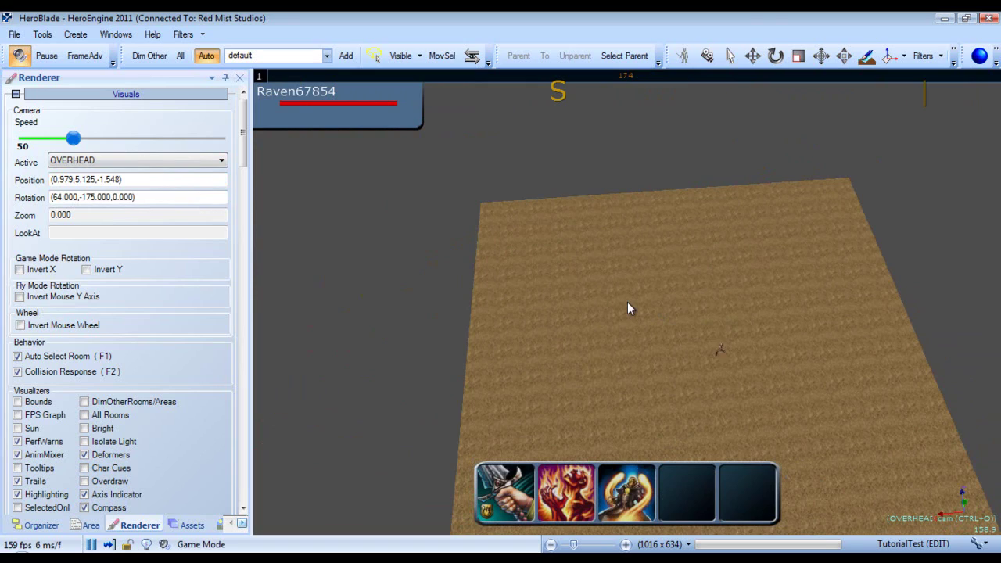
Return the active camera to GAME and turn the view around the character
{"action": "left_click", "coordinate": [148, 161]}
{"action": "left_click", "coordinate": [116, 183]}
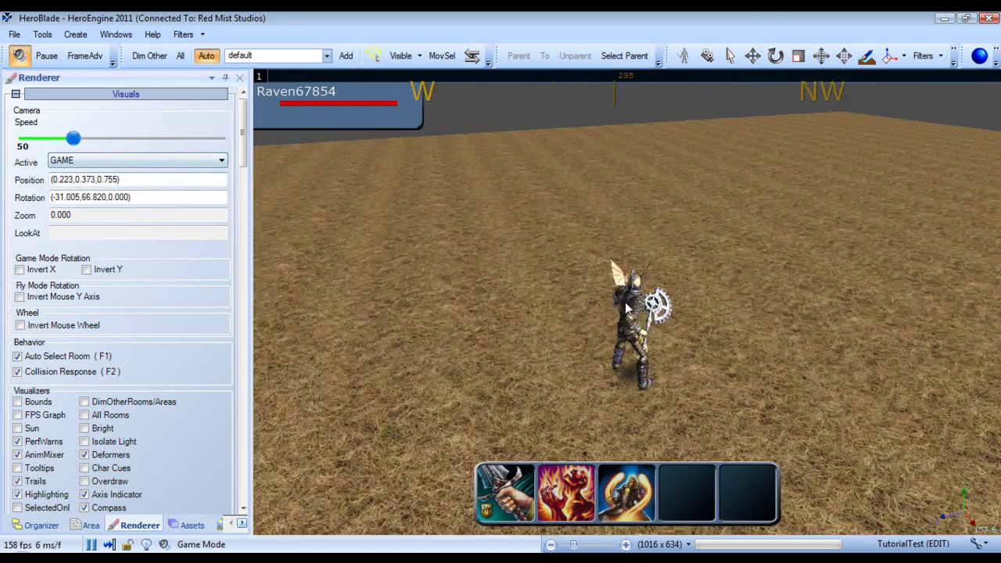
{"action": "right_click_drag", "start_coordinate": [628, 303], "coordinate": [628, 302]}
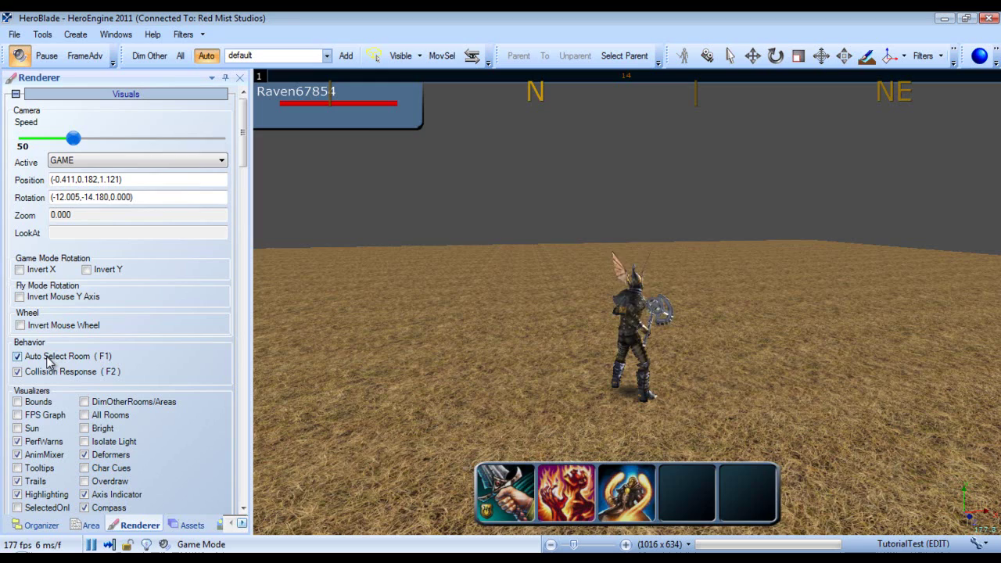
Fly the camera down to the grass in fly mode to test its collision with the terrain
{"action": "left_click", "coordinate": [707, 56]}
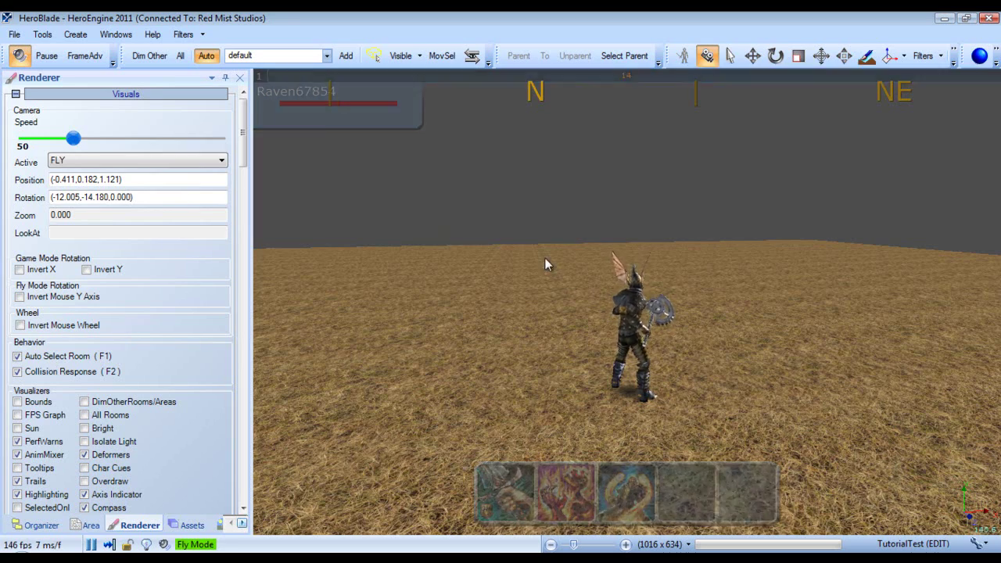
{"action": "key", "text": "a"}
{"action": "key", "text": "w"}
{"action": "right_click_drag", "start_coordinate": [531, 282], "coordinate": [552, 279]}
{"action": "key", "text": "s"}
{"action": "key", "text": "w"}
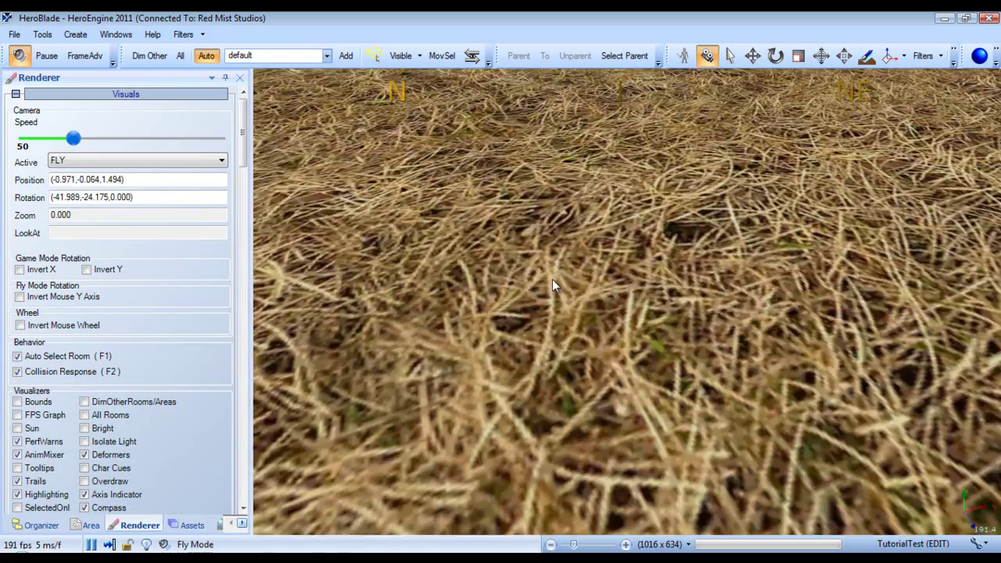
{"action": "key", "text": "s"}
{"action": "right_click_drag", "start_coordinate": [567, 319], "coordinate": [616, 309]}
{"action": "key", "text": "s"}
{"action": "key", "text": "a"}
{"action": "key", "text": "w"}
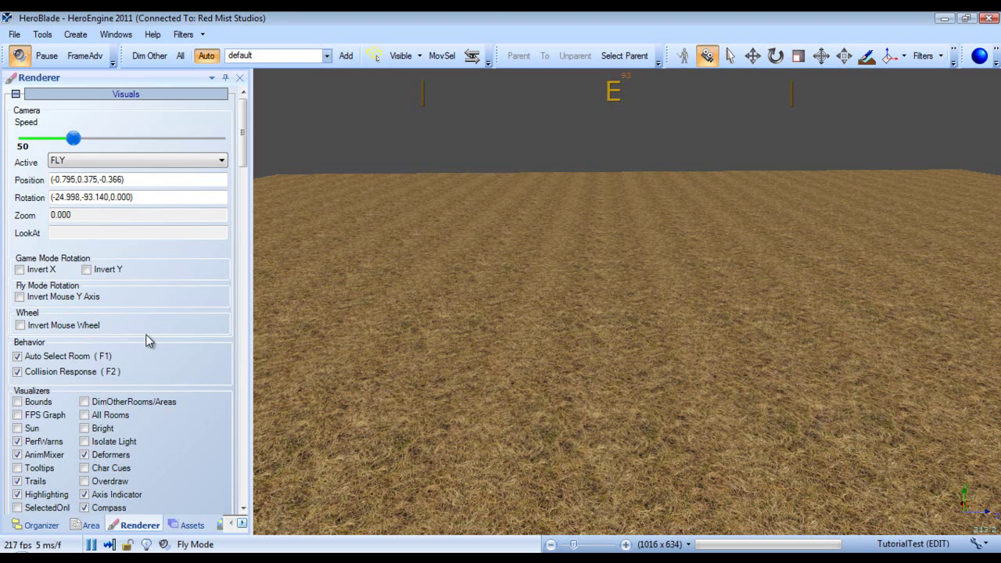
Turn off Collision Response and fly the camera around the terrain without collision
{"action": "left_click", "coordinate": [62, 379]}
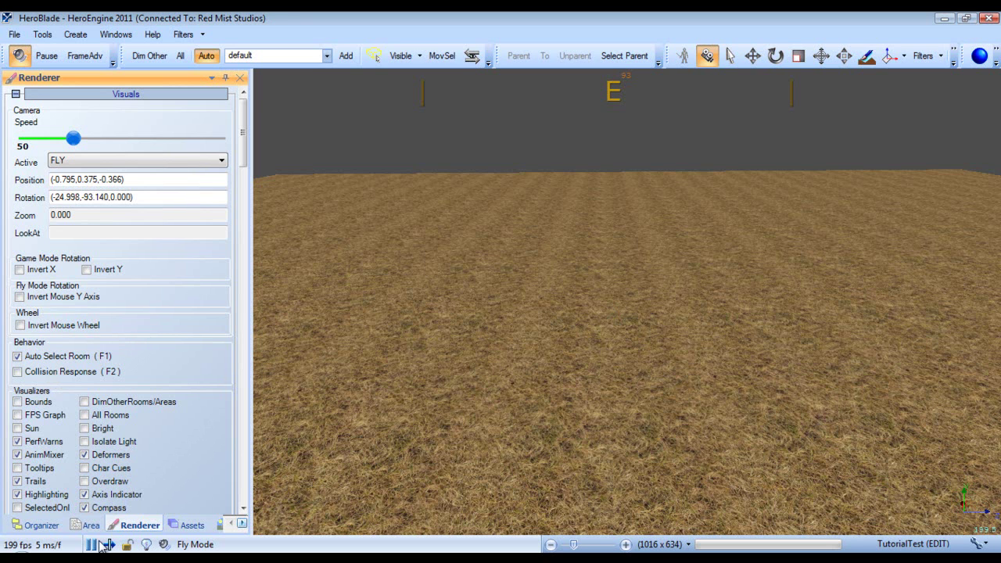
{"action": "left_click", "coordinate": [109, 545]}
{"action": "right_click_drag", "start_coordinate": [551, 339], "coordinate": [556, 346]}
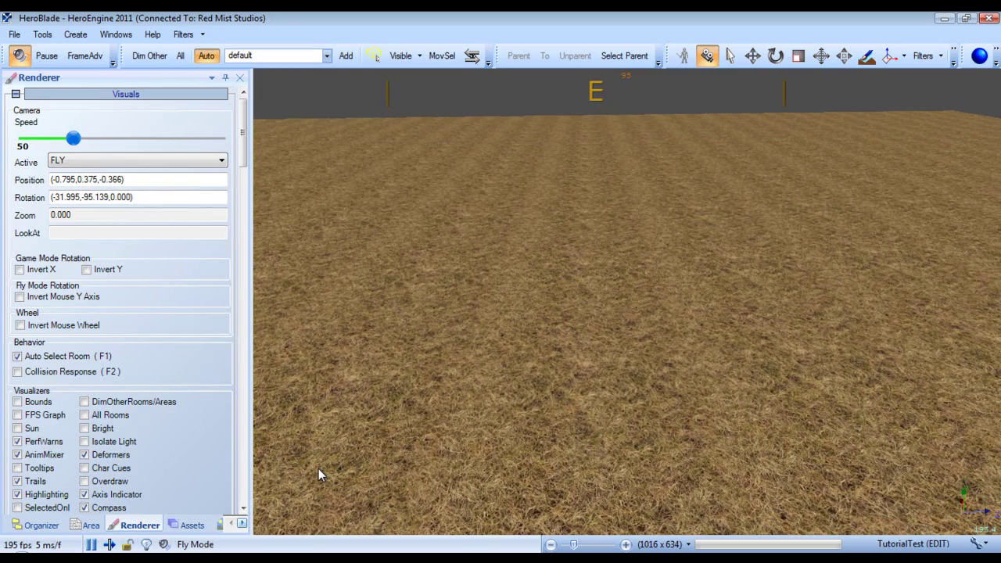
{"action": "right_click_drag", "start_coordinate": [319, 469], "coordinate": [384, 385]}
{"action": "scroll", "coordinate": [426, 397], "scroll_direction": "up", "scroll_amount": 3}
{"action": "scroll", "coordinate": [426, 397], "scroll_direction": "down", "scroll_amount": 6}
{"action": "key", "text": "d"}
{"action": "scroll", "coordinate": [387, 391], "scroll_direction": "up", "scroll_amount": 1}
{"action": "key", "text": "w"}
{"action": "key", "text": "a"}
Show the Bounds visualizer, inspect the room's box around the terrain, and hide the bounds again
{"action": "scroll", "coordinate": [244, 127], "scroll_direction": "down", "scroll_amount": 3}
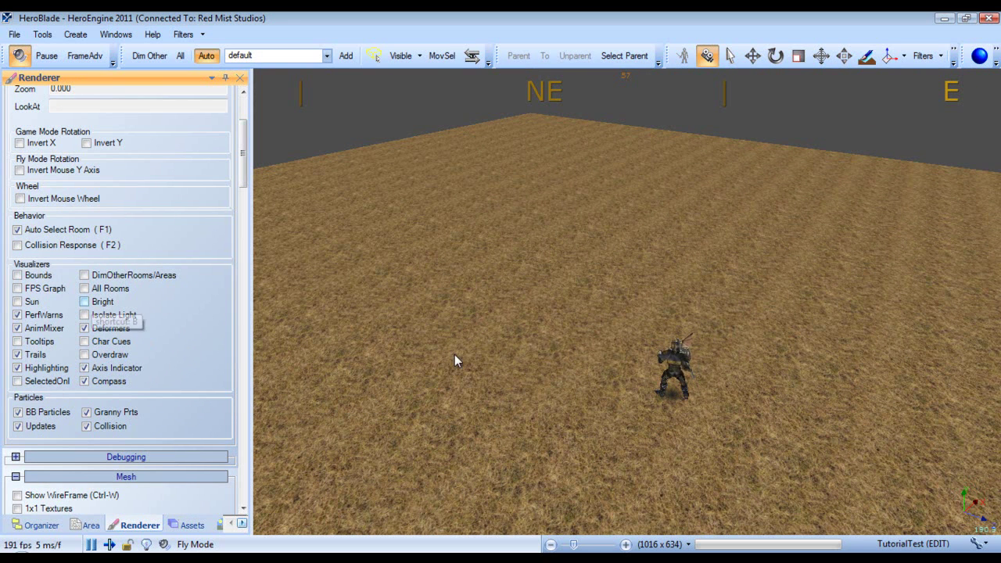
{"action": "left_click", "coordinate": [36, 277]}
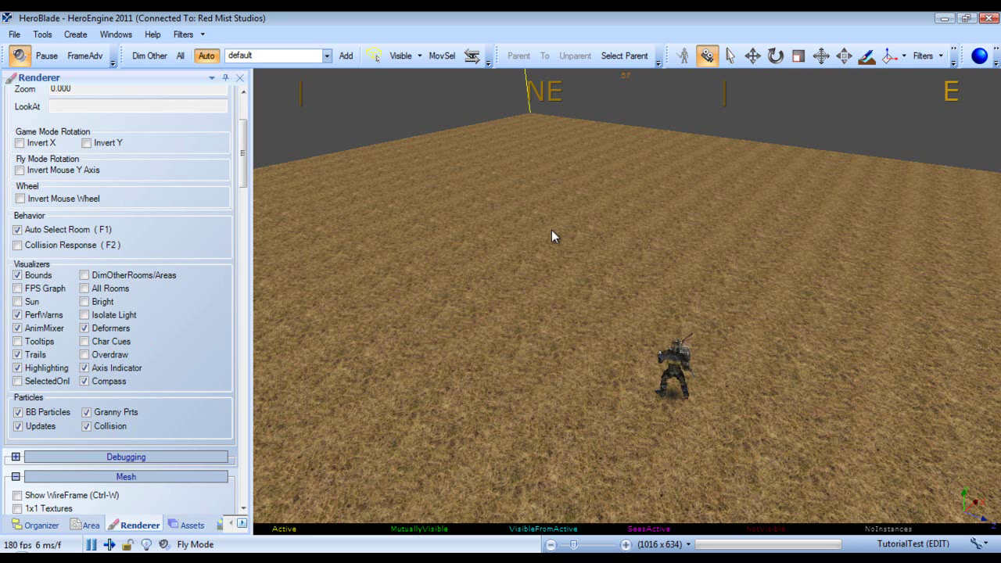
{"action": "scroll", "coordinate": [552, 230], "scroll_direction": "up", "scroll_amount": 5}
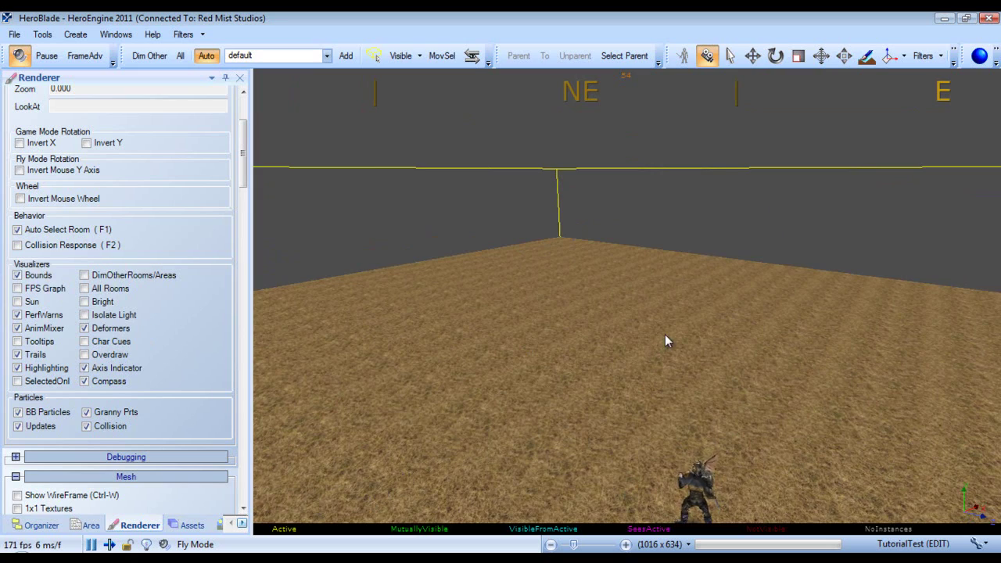
{"action": "right_click_drag", "start_coordinate": [665, 335], "coordinate": [444, 332]}
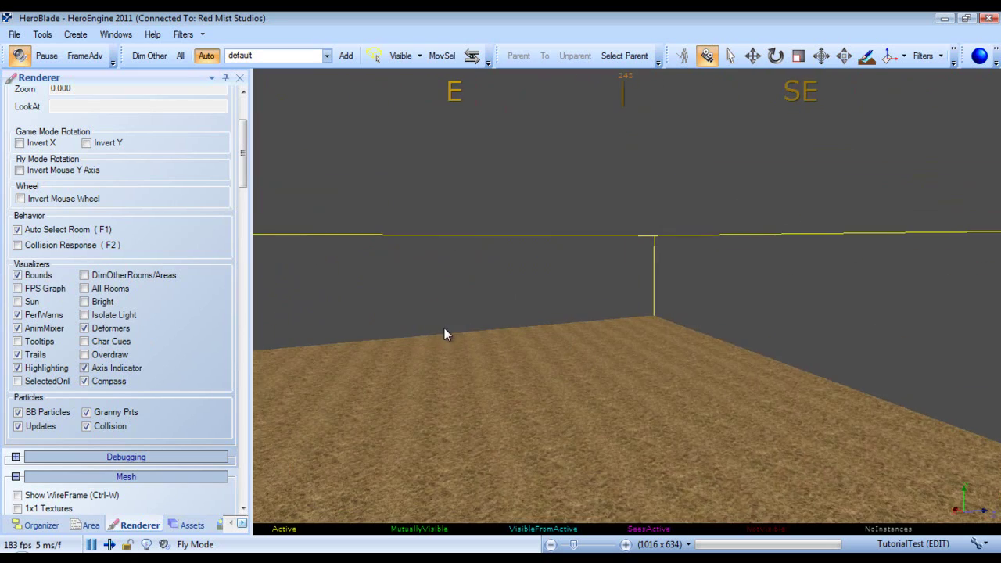
{"action": "left_click", "coordinate": [84, 530]}
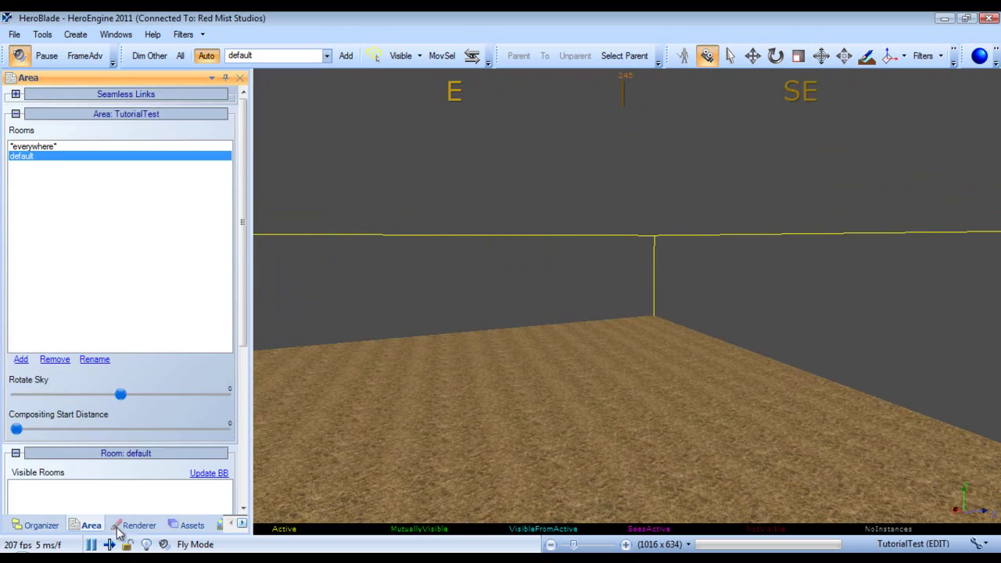
{"action": "left_click", "coordinate": [129, 526]}
{"action": "right_click_drag", "start_coordinate": [569, 360], "coordinate": [727, 378]}
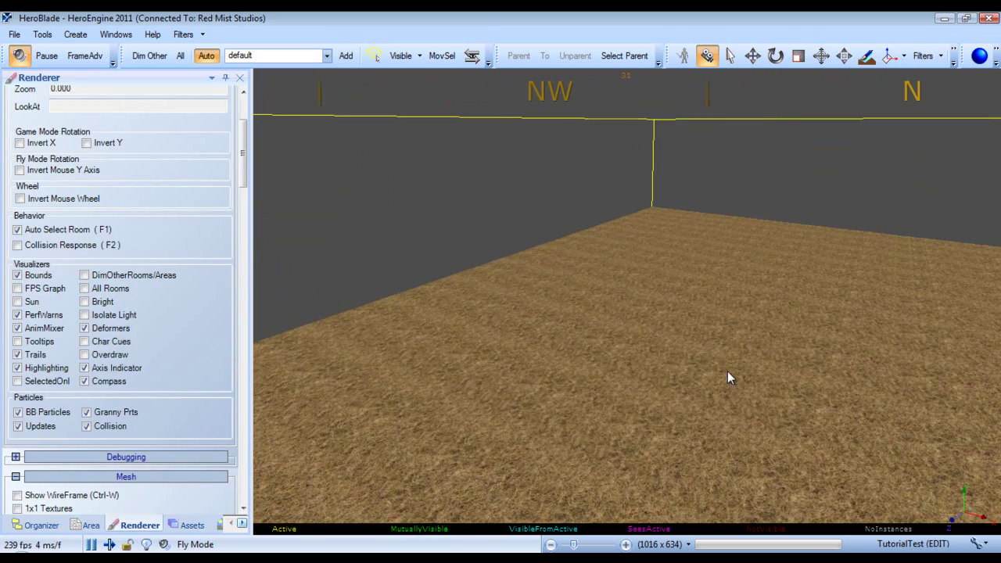
{"action": "right_click_drag", "start_coordinate": [582, 316], "coordinate": [606, 315]}
{"action": "right_click_drag", "start_coordinate": [501, 261], "coordinate": [539, 270]}
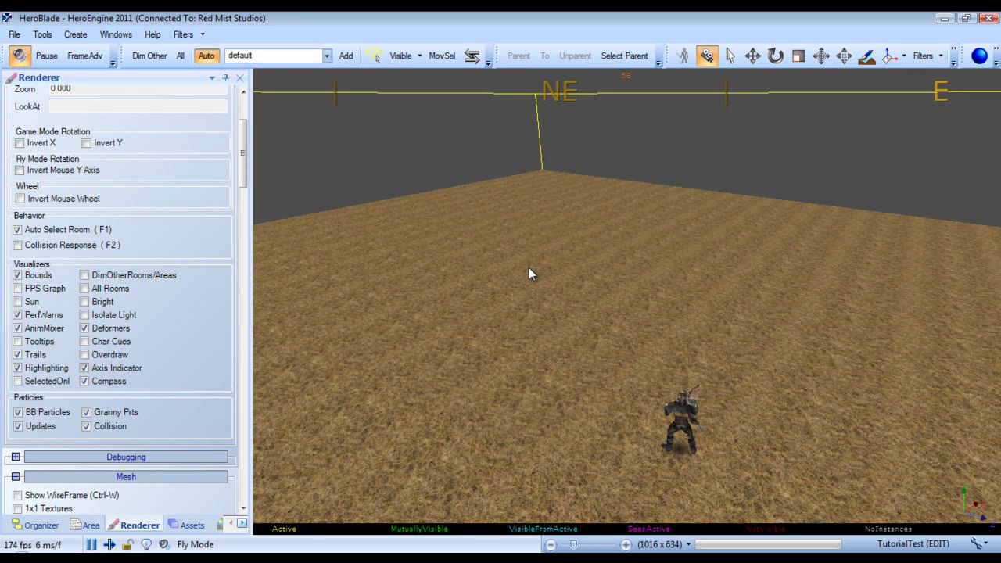
{"action": "left_click", "coordinate": [38, 275]}
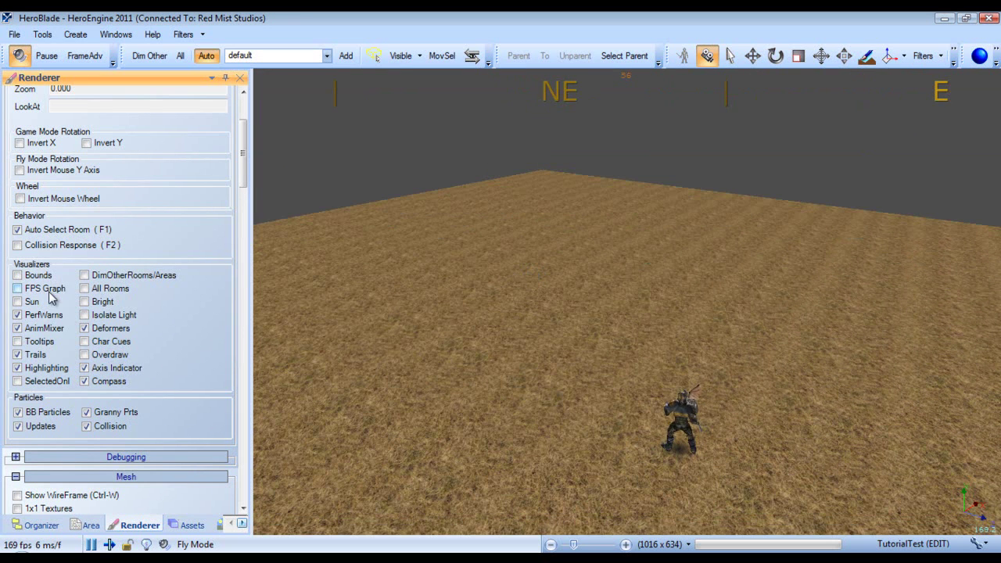
Show the FPS Graph, check it while rotating the view, and turn the graph off
{"action": "left_click", "coordinate": [46, 288]}
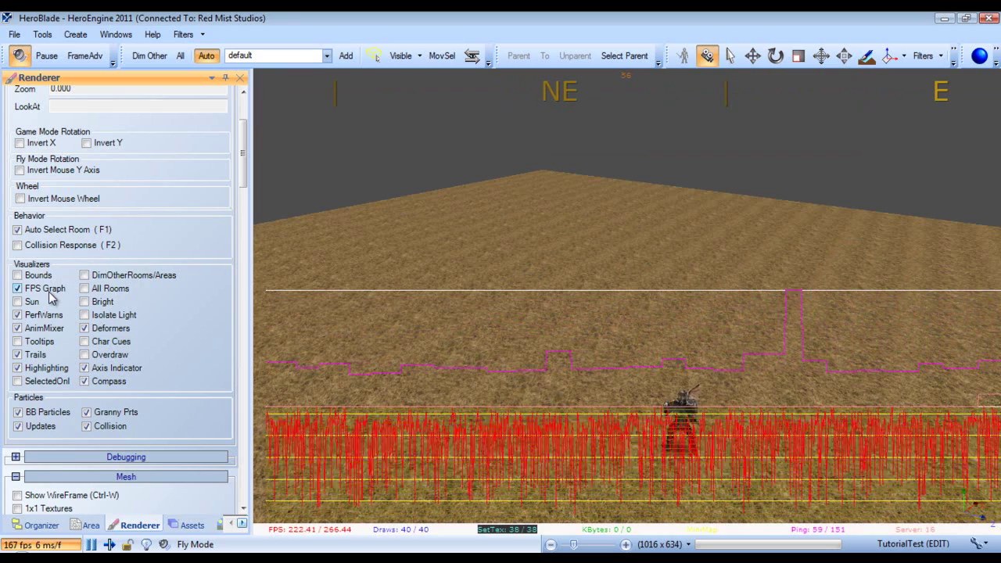
{"action": "left_click", "coordinate": [700, 485]}
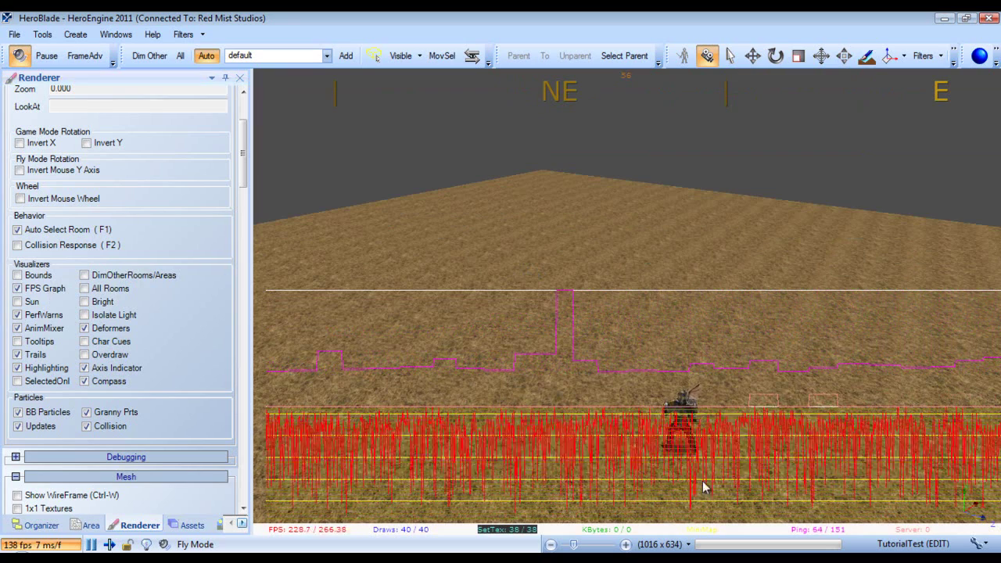
{"action": "right_click_drag", "start_coordinate": [716, 353], "coordinate": [690, 351]}
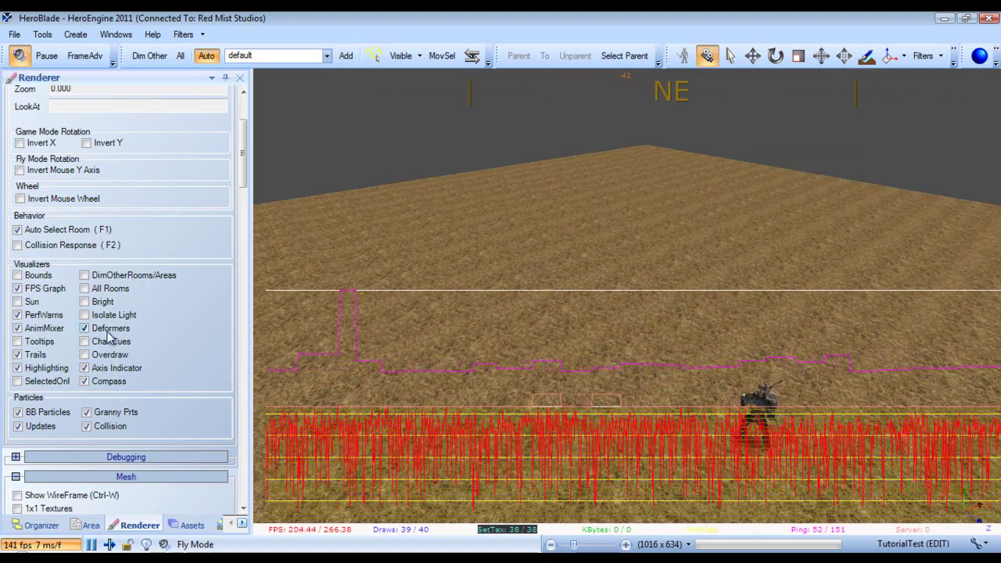
{"action": "left_click", "coordinate": [53, 291]}
Show the Sun visualizer, look up at the sun marker in the sky, and hide it again
{"action": "left_click", "coordinate": [42, 305]}
{"action": "right_click_drag", "start_coordinate": [624, 346], "coordinate": [626, 224]}
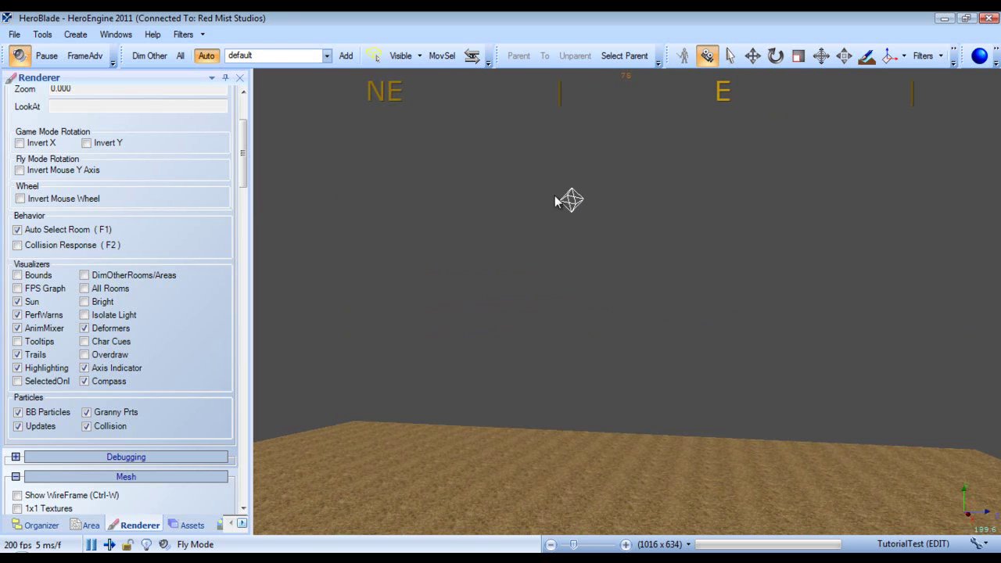
{"action": "left_click", "coordinate": [34, 305]}
Turn off AnimMixer to check the character's animation in character mode, and turn AnimMixer back on
{"action": "right_click_drag", "start_coordinate": [570, 278], "coordinate": [567, 312]}
{"action": "left_click", "coordinate": [43, 333]}
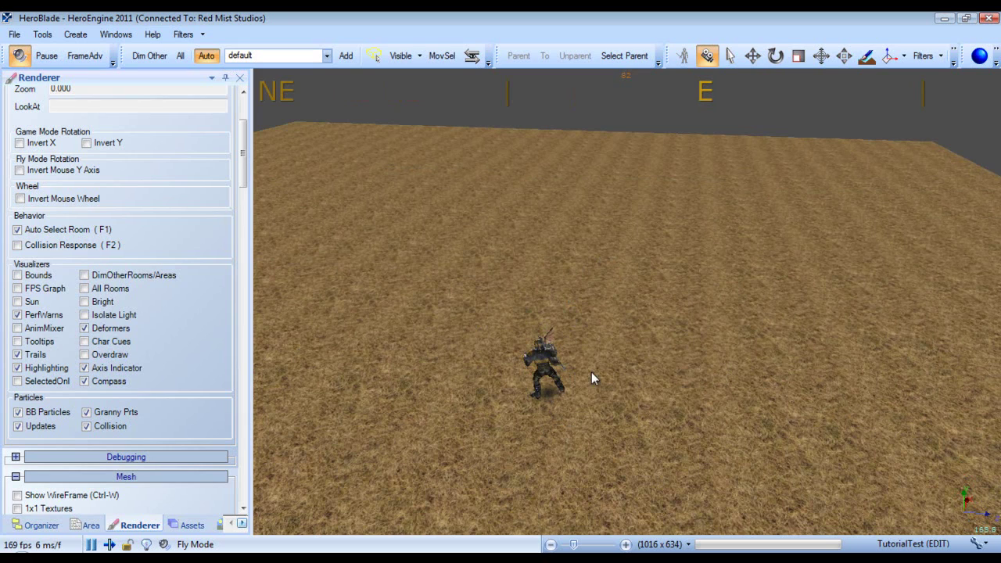
{"action": "left_click", "coordinate": [683, 55]}
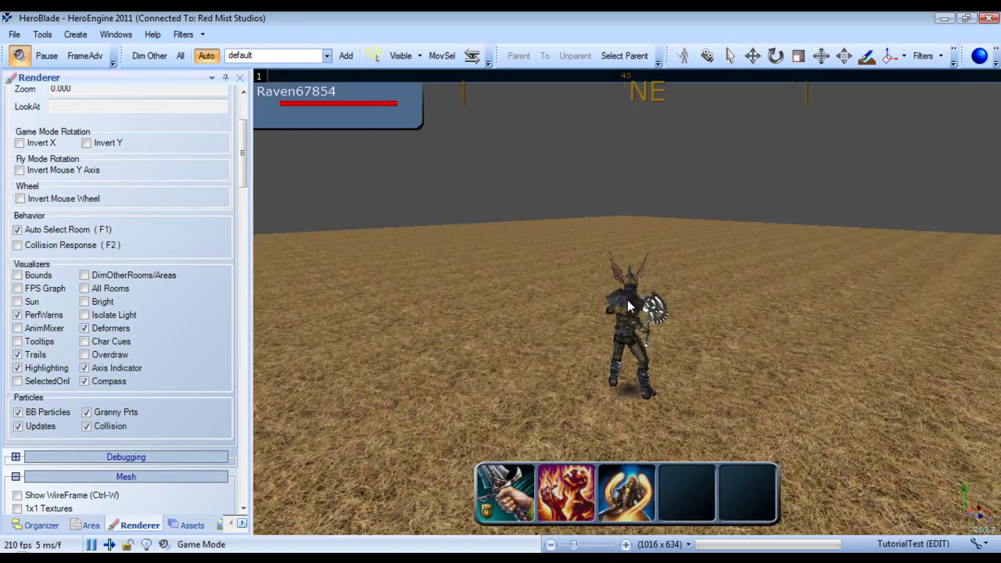
{"action": "right_click_drag", "start_coordinate": [627, 301], "coordinate": [652, 236]}
{"action": "left_click", "coordinate": [40, 329]}
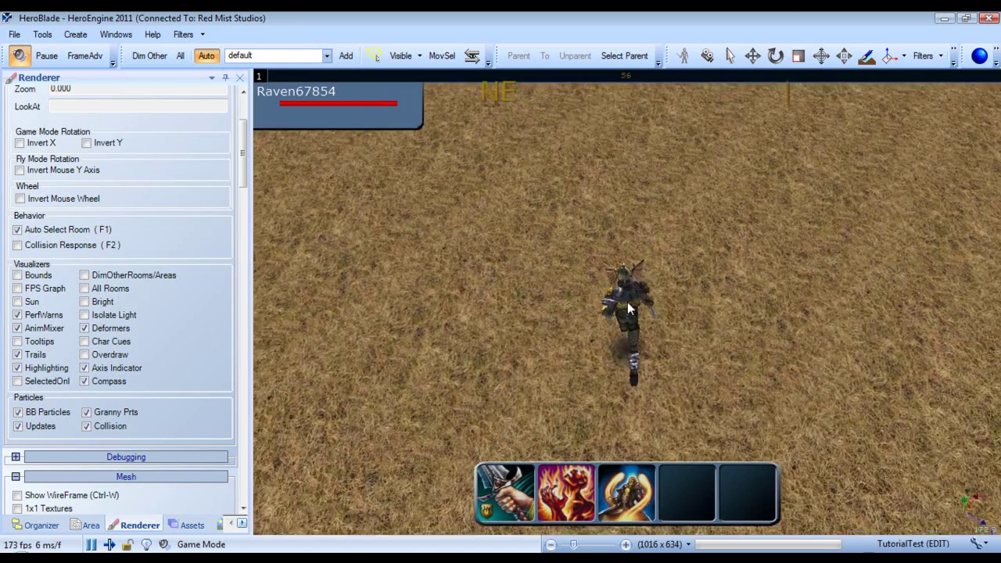
{"action": "right_click_drag", "start_coordinate": [628, 303], "coordinate": [627, 304]}
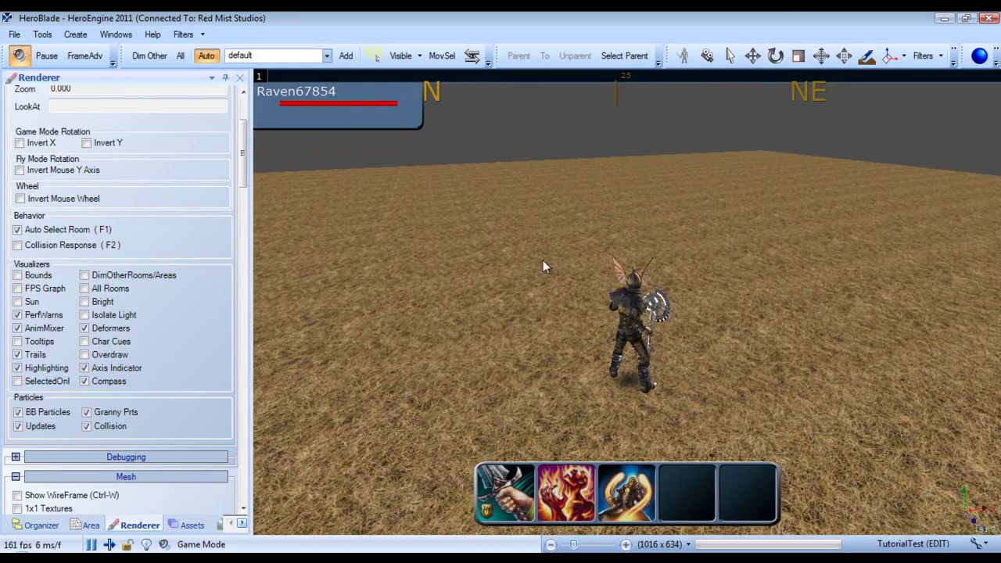
Enable the Tooltips visualizer and display the information tooltip for the terrain heightmap
{"action": "left_click", "coordinate": [47, 345]}
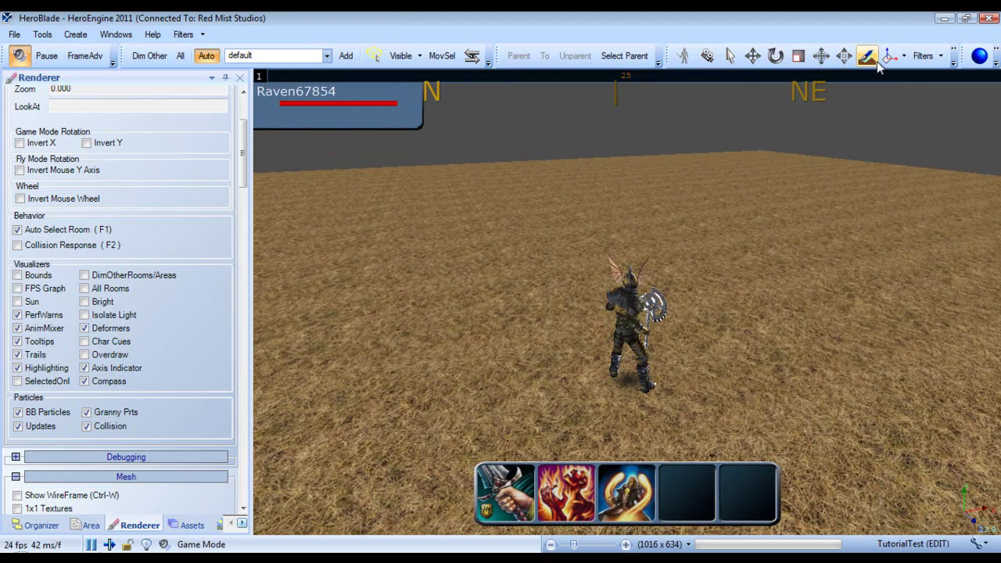
{"action": "mouse_move", "coordinate": [658, 328]}
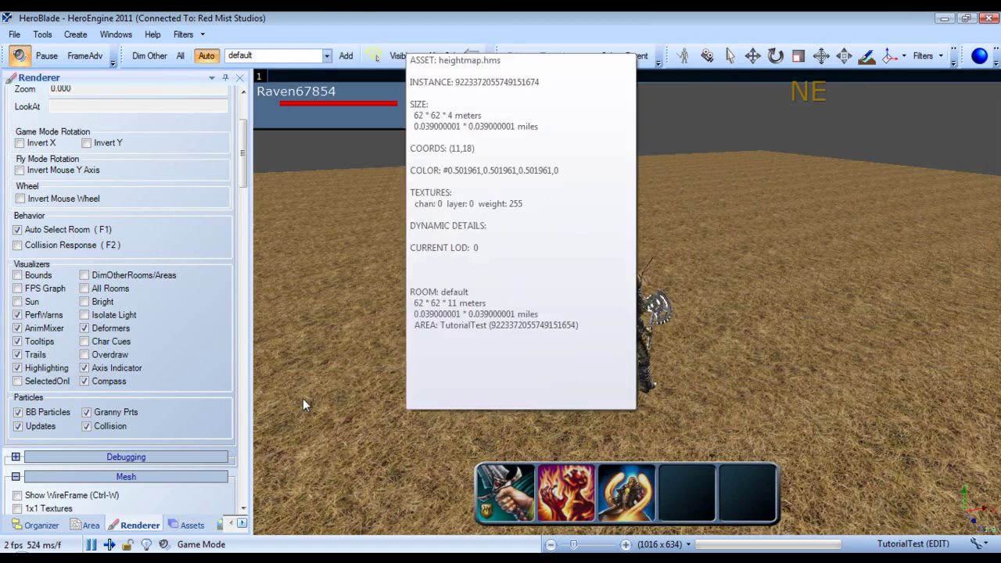
Turn off the Tooltips visualizer and test SelectedOnl on and off with the Select tool active and the room selected
{"action": "mouse_move", "coordinate": [537, 339]}
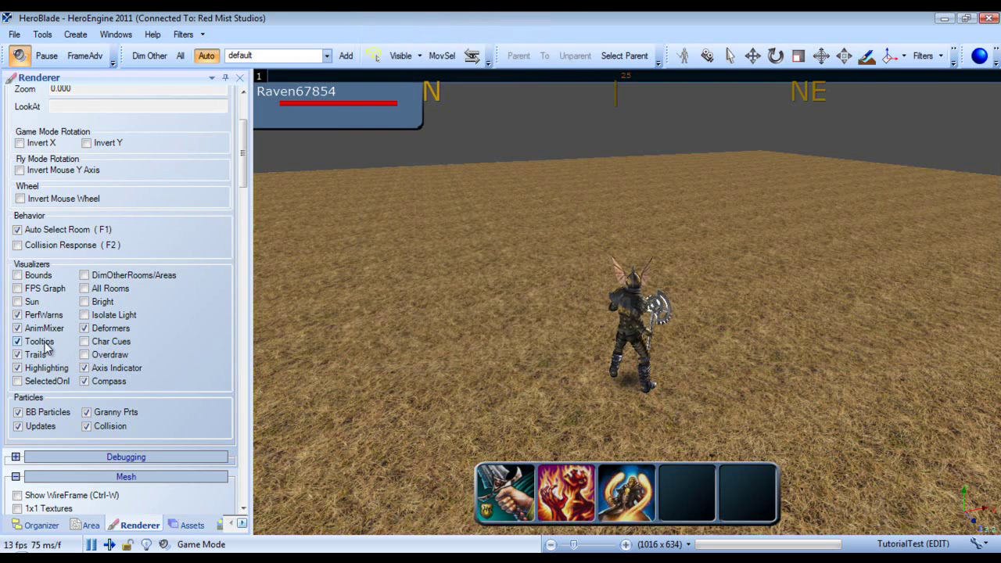
{"action": "left_click", "coordinate": [44, 344]}
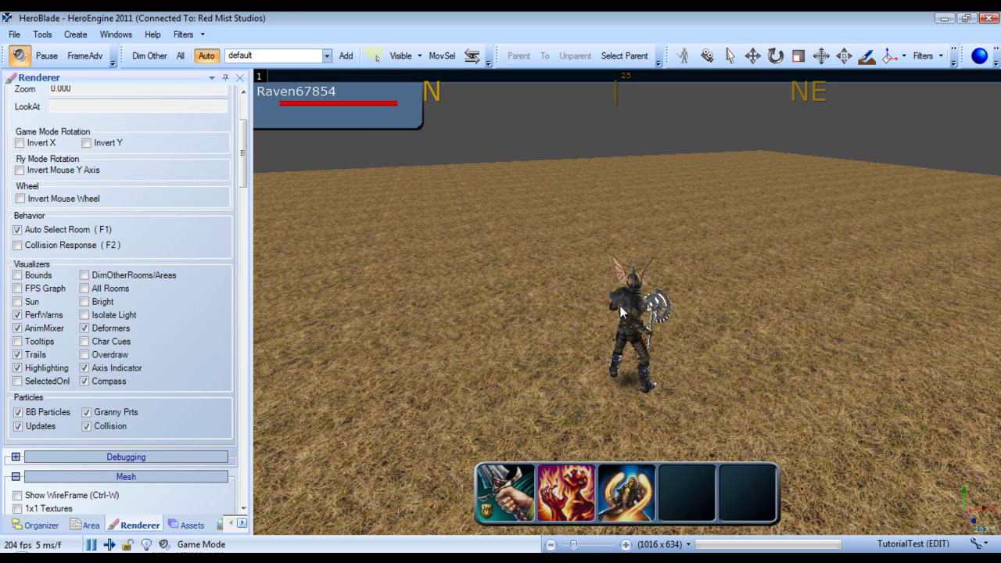
{"action": "left_click", "coordinate": [729, 57]}
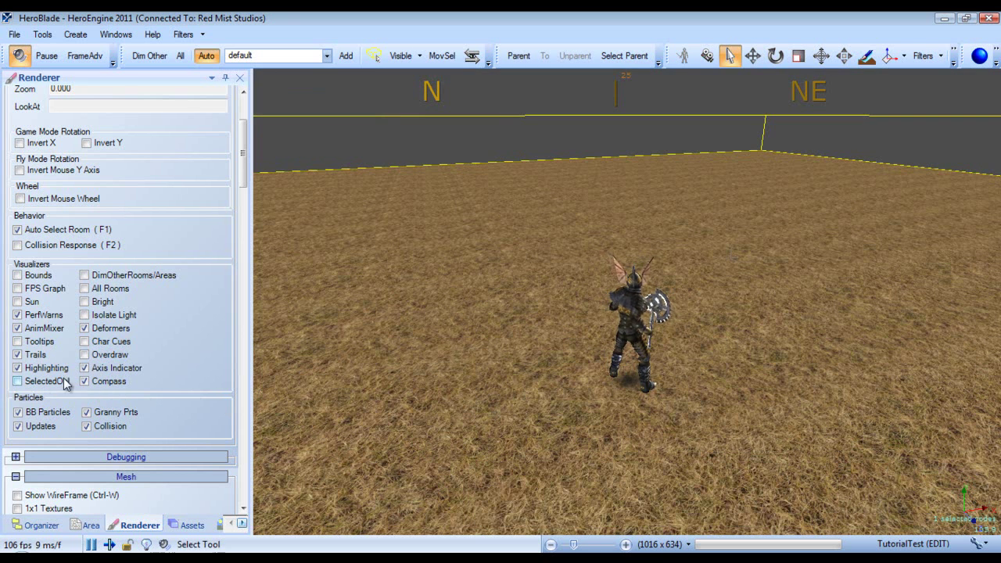
{"action": "left_click", "coordinate": [50, 382]}
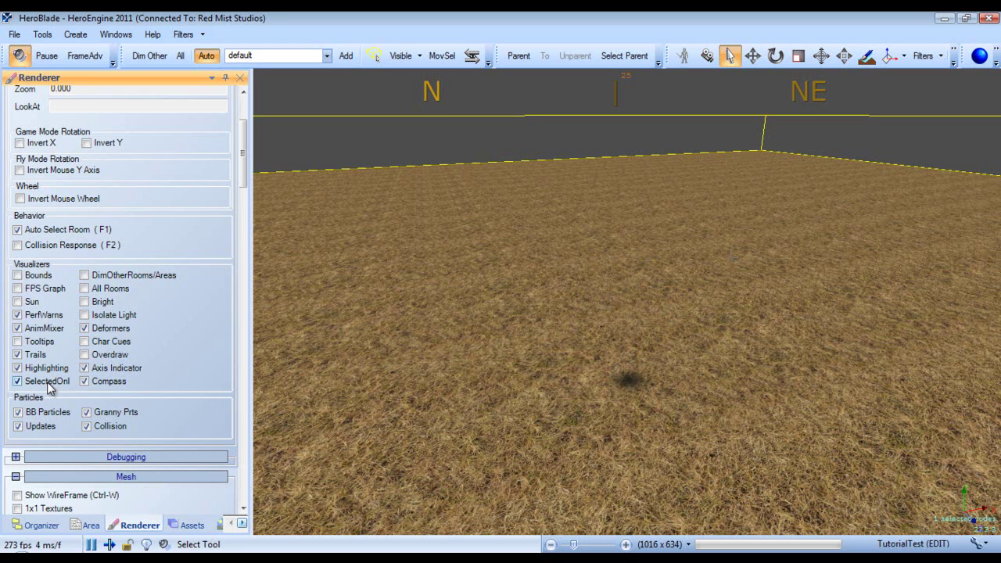
{"action": "left_click", "coordinate": [47, 382]}
{"action": "left_click", "coordinate": [47, 381]}
{"action": "left_click", "coordinate": [47, 381]}
Select the character, isolate it with SelectedOnl, restore the full scene, and clear the selection
{"action": "left_click", "coordinate": [628, 309]}
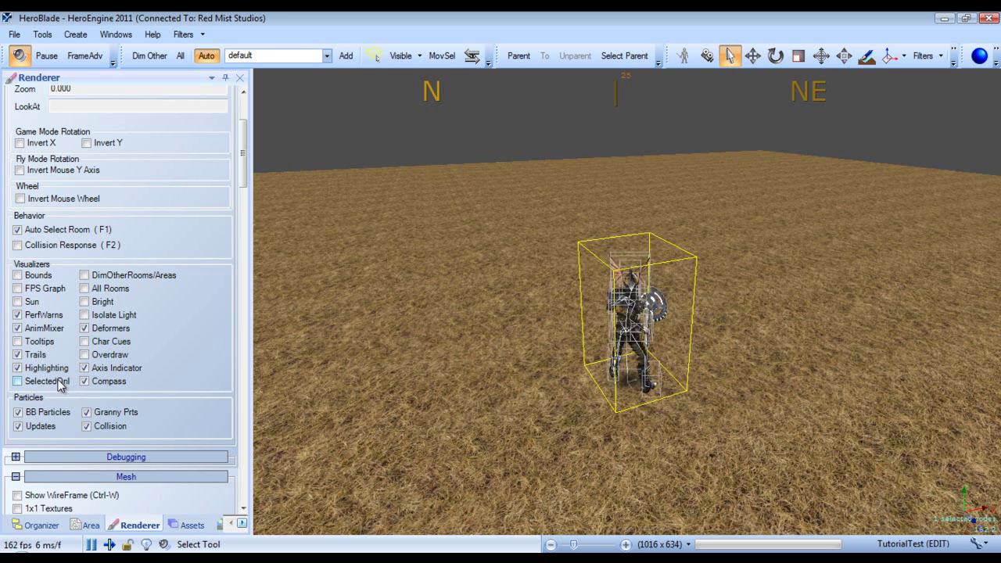
{"action": "left_click", "coordinate": [61, 382]}
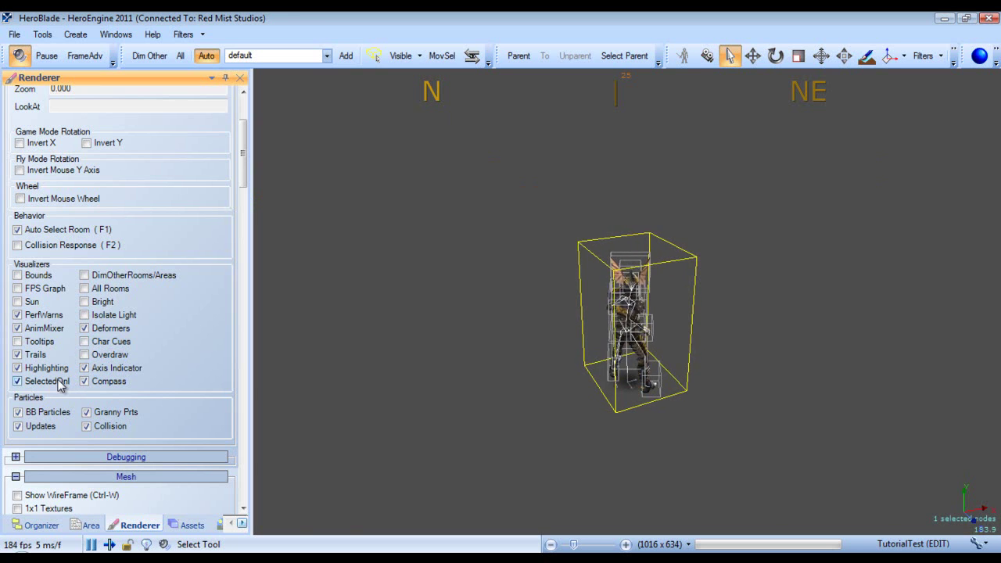
{"action": "left_click", "coordinate": [60, 383]}
{"action": "left_click", "coordinate": [518, 104]}
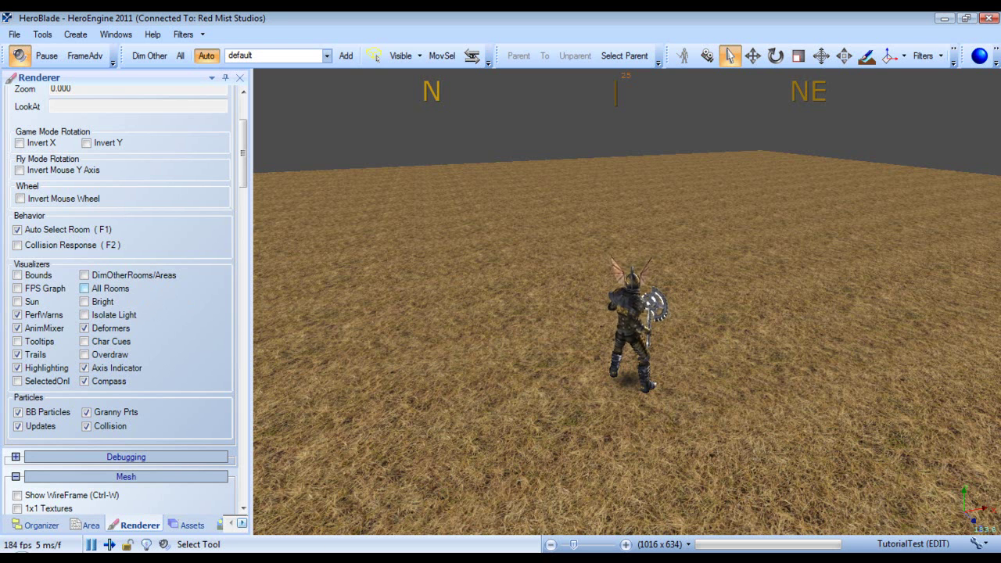
Turn on Bright, look around the terrain in character mode, and replace Bright with Isolate Light
{"action": "left_click", "coordinate": [102, 303]}
{"action": "mouse_move", "coordinate": [680, 297]}
{"action": "right_mouse_down"}
{"action": "mouse_move", "coordinate": [641, 299]}
{"action": "mouse_move", "coordinate": [688, 300]}
{"action": "right_mouse_up"}
{"action": "left_click", "coordinate": [684, 56]}
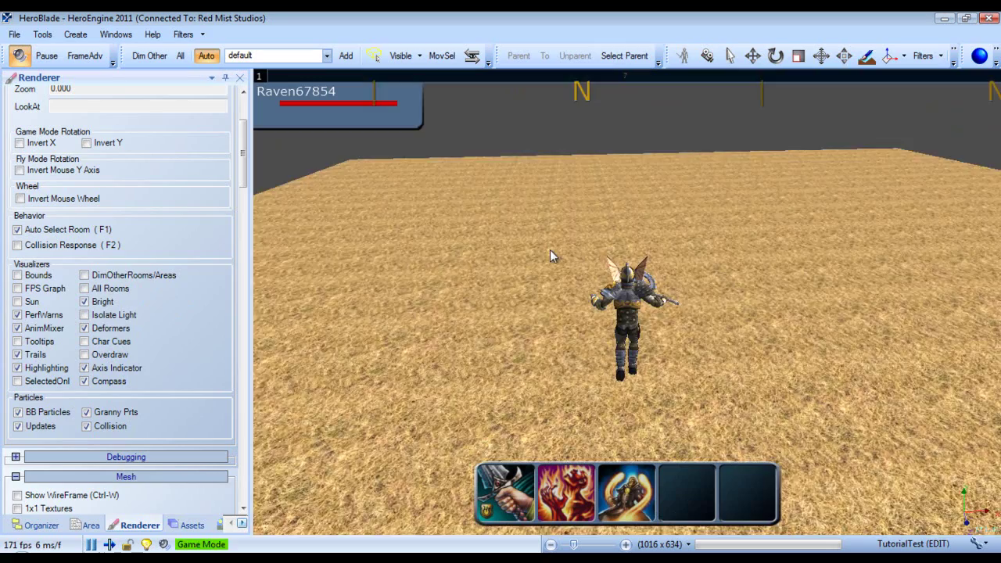
{"action": "right_click_drag", "start_coordinate": [552, 252], "coordinate": [24, 307]}
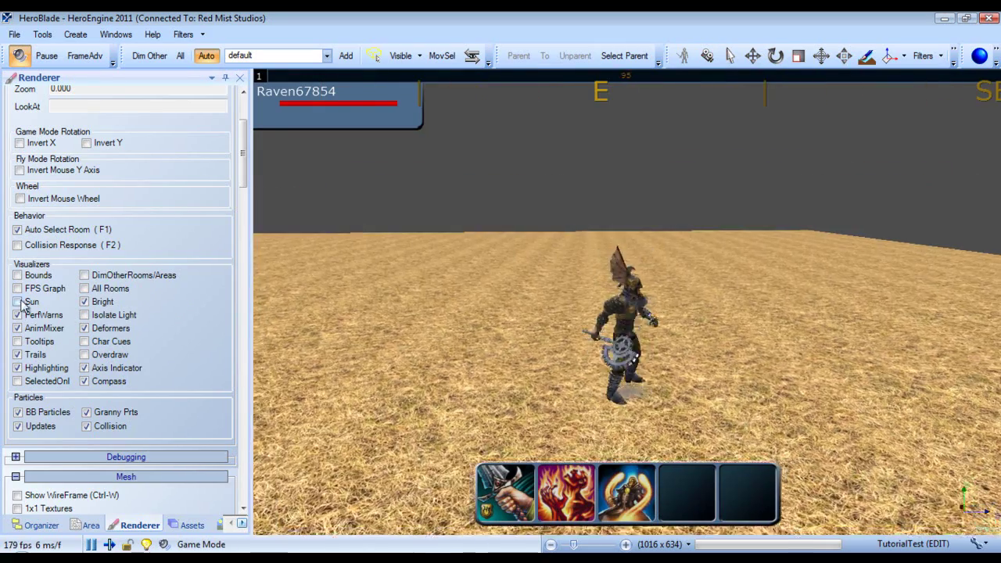
{"action": "left_click", "coordinate": [104, 304]}
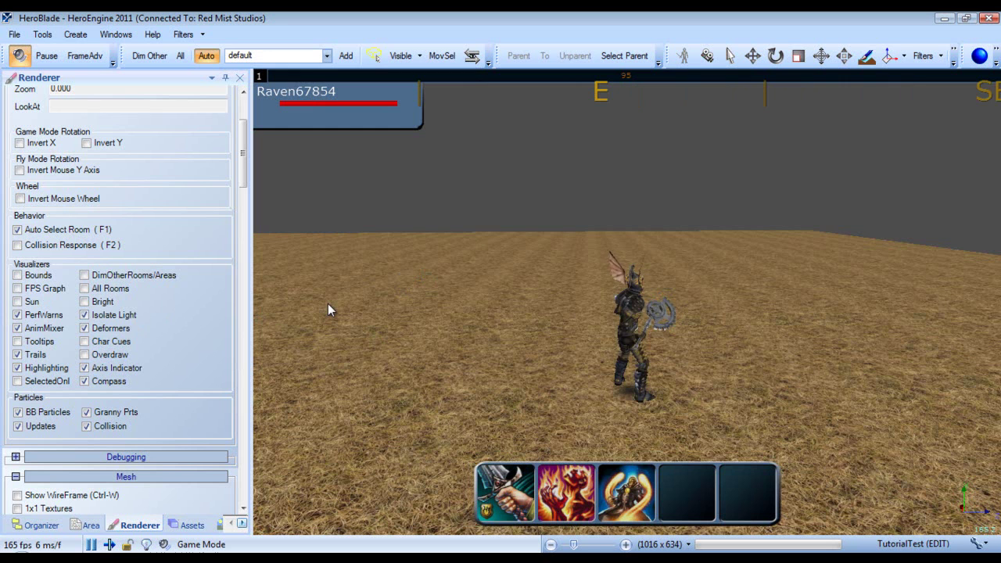
Leave Deformers enabled, turn on Char Cues, and check the character from several angles
{"action": "left_click", "coordinate": [113, 332]}
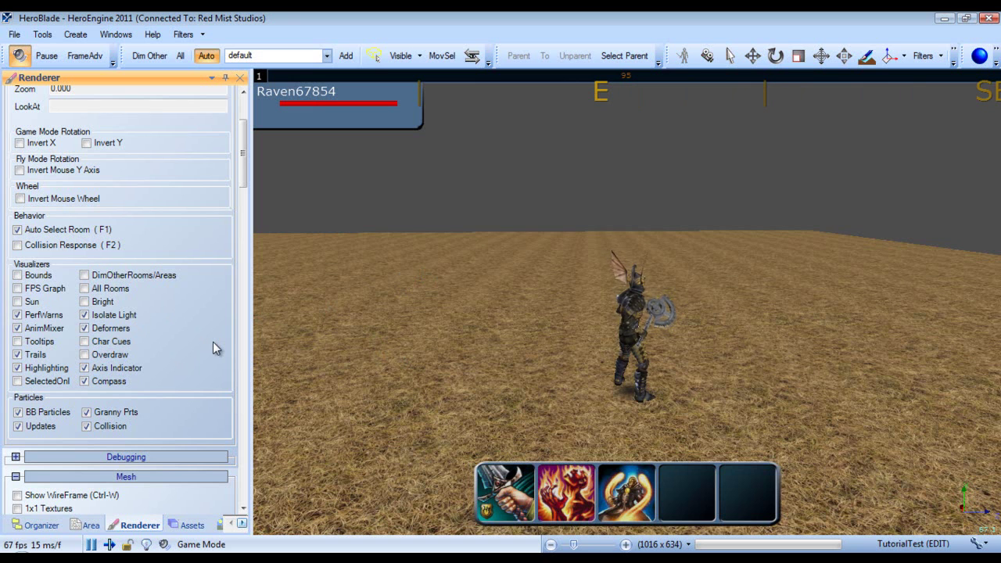
{"action": "left_click", "coordinate": [116, 348]}
{"action": "mouse_move", "coordinate": [628, 308]}
{"action": "right_mouse_down"}
{"action": "mouse_move", "coordinate": [438, 308]}
{"action": "mouse_move", "coordinate": [629, 307]}
{"action": "right_mouse_up"}
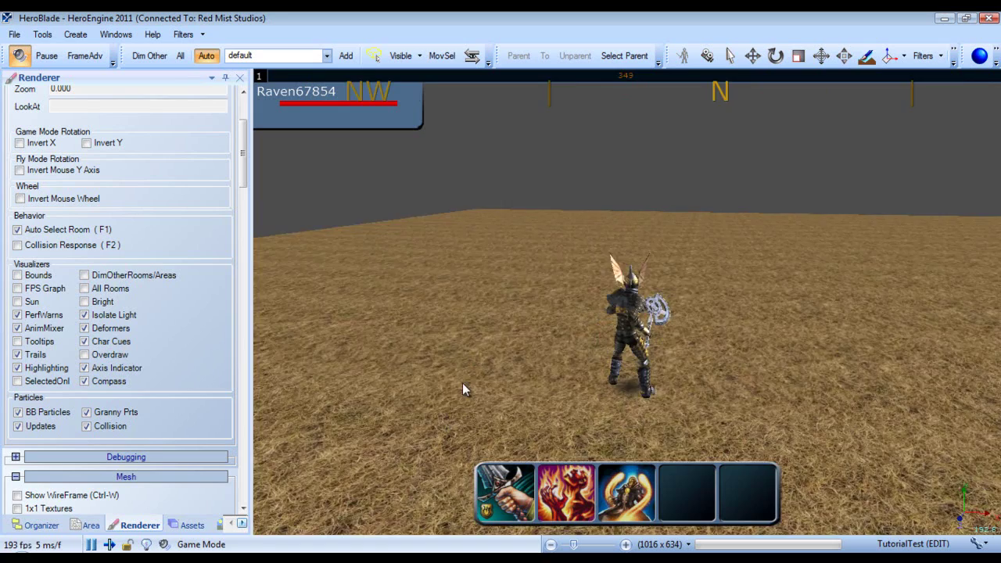
{"action": "right_click_drag", "start_coordinate": [462, 382], "coordinate": [629, 303]}
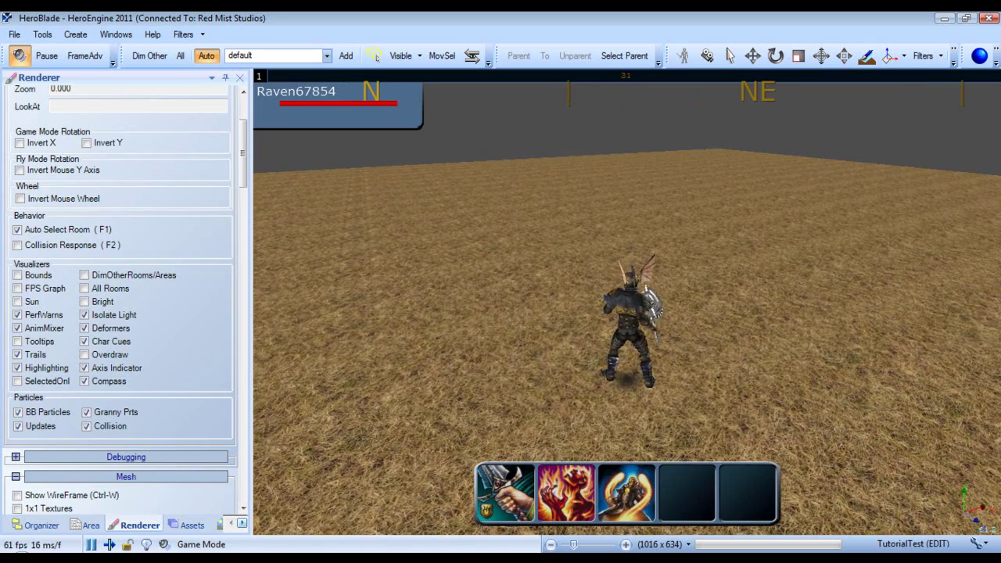
{"action": "right_click", "coordinate": [301, 558]}
{"action": "left_click", "coordinate": [468, 355]}
{"action": "right_click_drag", "start_coordinate": [474, 350], "coordinate": [628, 308]}
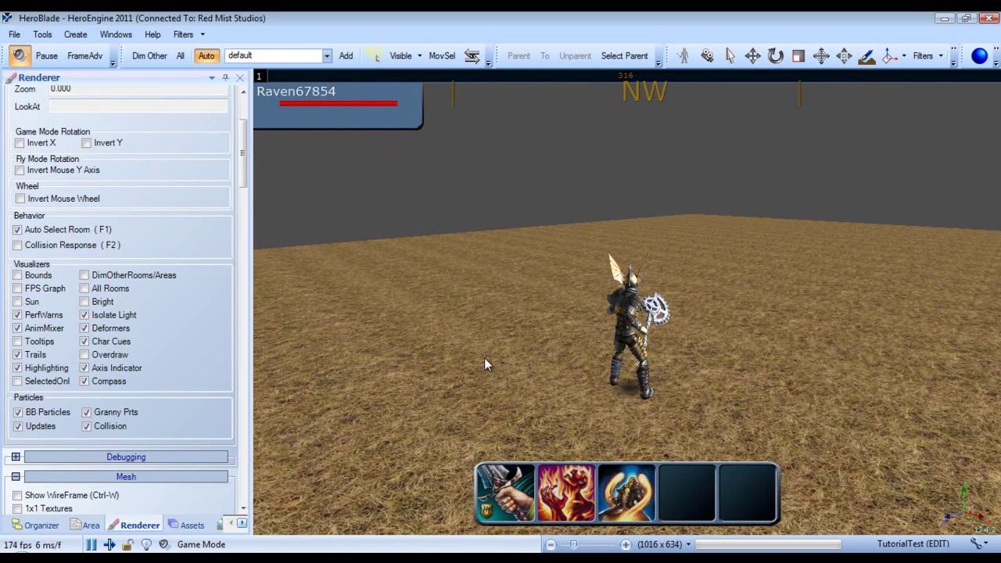
Turn on the Overdraw visualizer, check the rendered scene while rotating the view, and turn Overdraw off again
{"action": "left_click", "coordinate": [84, 354]}
{"action": "right_click_drag", "start_coordinate": [613, 247], "coordinate": [398, 324]}
{"action": "left_click", "coordinate": [115, 351]}
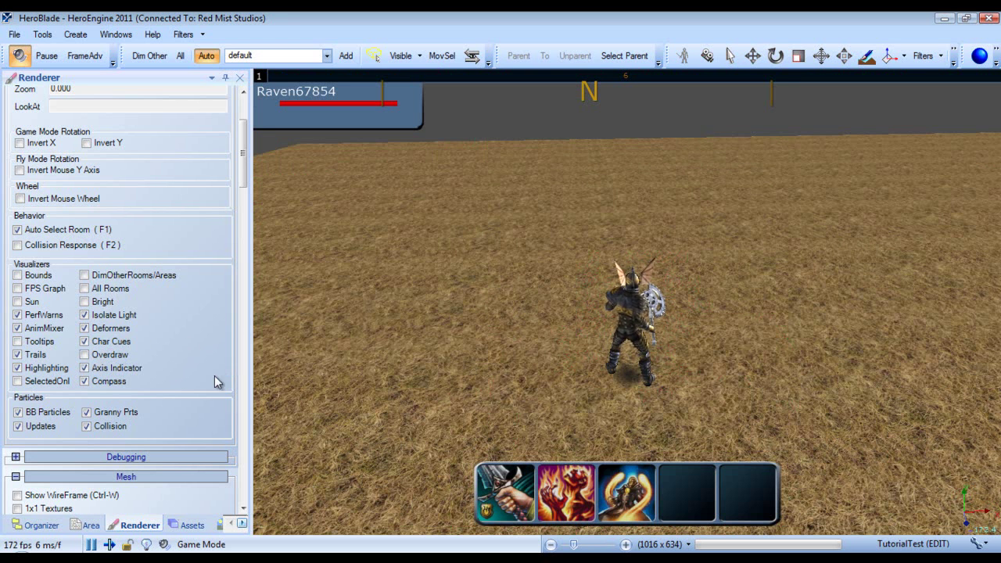
Toggle the Compass visualizer off and back on, and check its heading while turning and moving the character
{"action": "right_click_drag", "start_coordinate": [763, 294], "coordinate": [625, 309]}
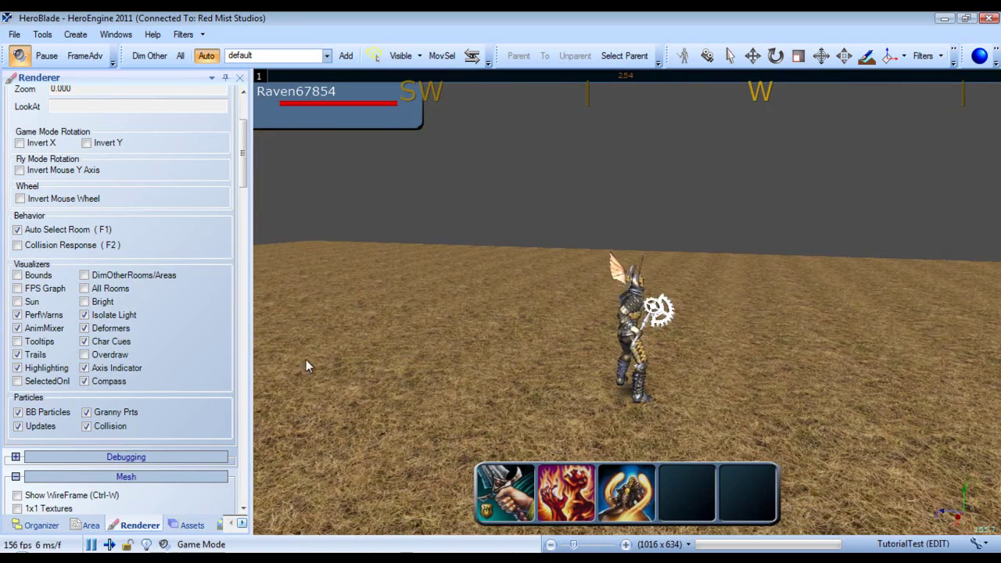
{"action": "left_click", "coordinate": [114, 384]}
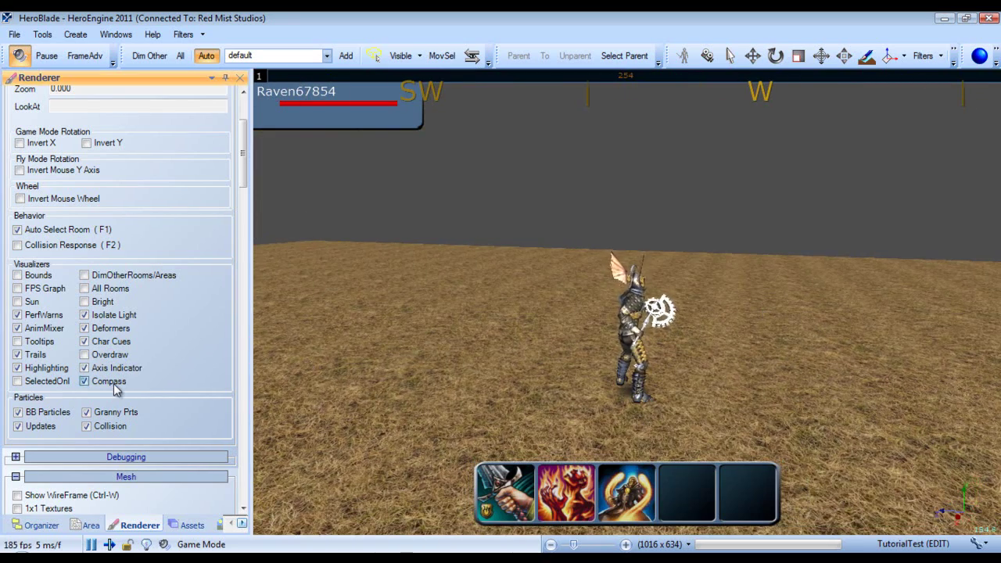
{"action": "left_click", "coordinate": [114, 384]}
{"action": "right_click_drag", "start_coordinate": [632, 309], "coordinate": [628, 303]}
{"action": "key", "text": "w"}
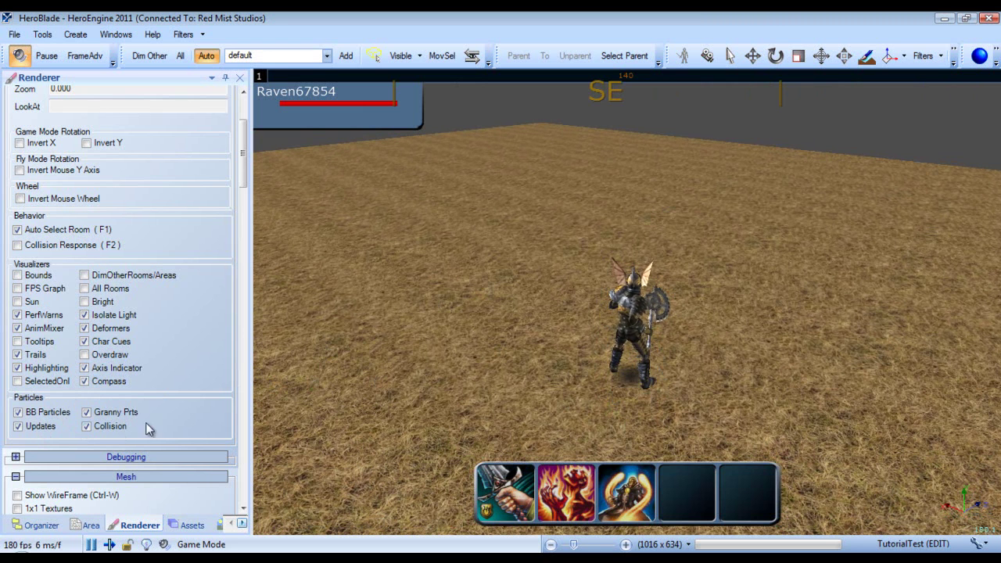
Expand the Debugging section, look through its list of debug flags, and collapse it again
{"action": "left_click_drag", "start_coordinate": [243, 179], "coordinate": [244, 218]}
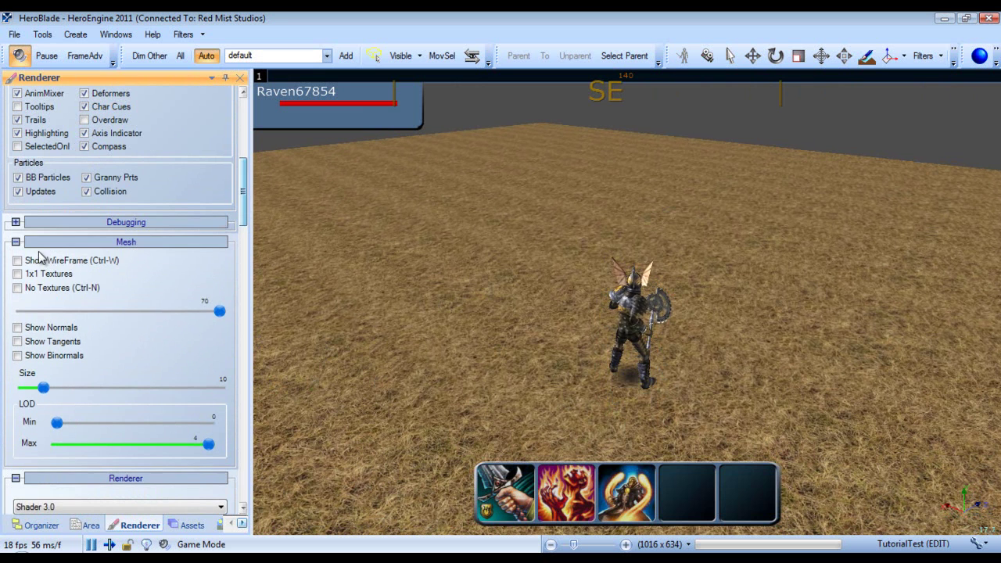
{"action": "left_click", "coordinate": [15, 222]}
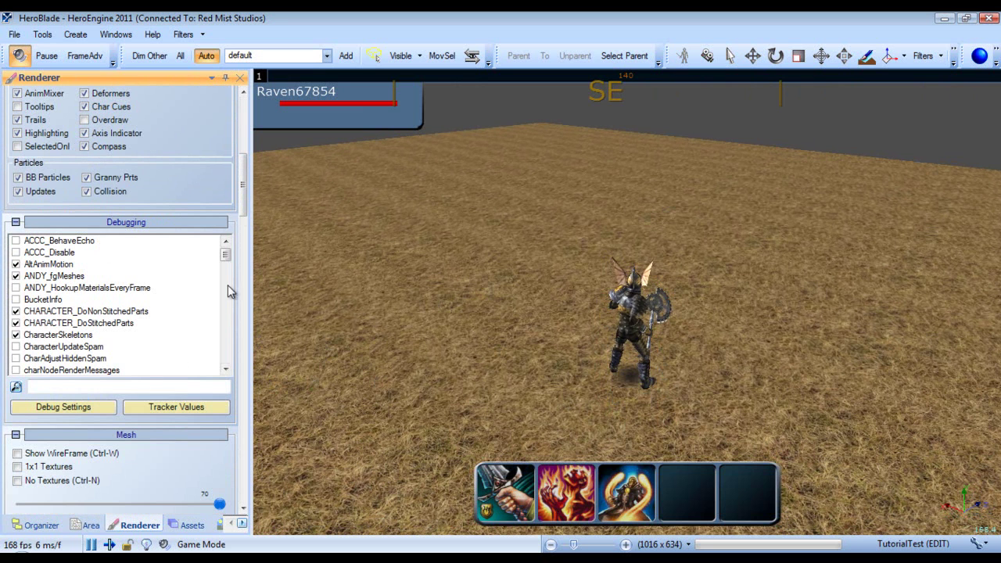
{"action": "mouse_move", "coordinate": [229, 260]}
{"action": "left_mouse_down"}
{"action": "mouse_move", "coordinate": [227, 288]}
{"action": "mouse_move", "coordinate": [227, 251]}
{"action": "left_mouse_up"}
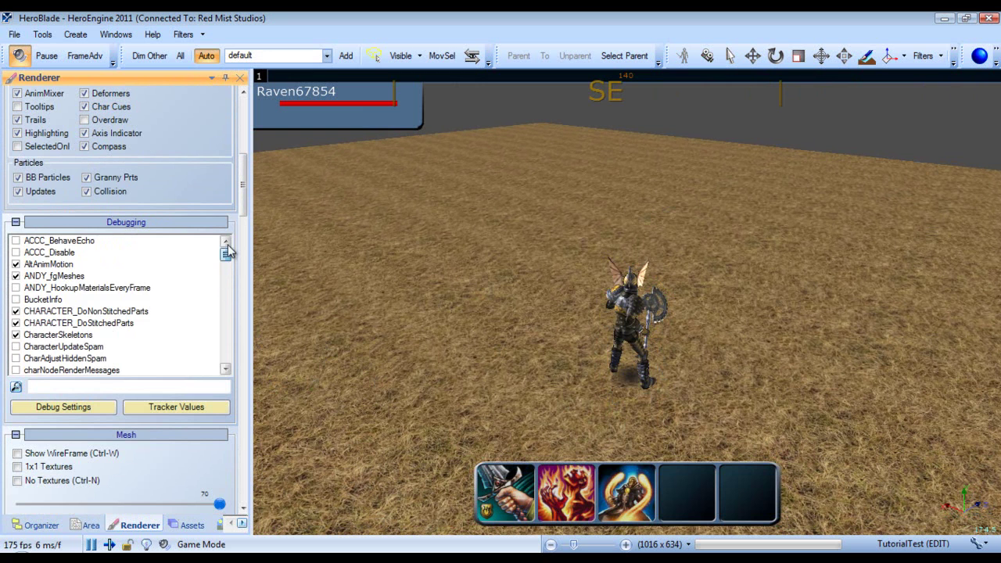
{"action": "left_click", "coordinate": [16, 223]}
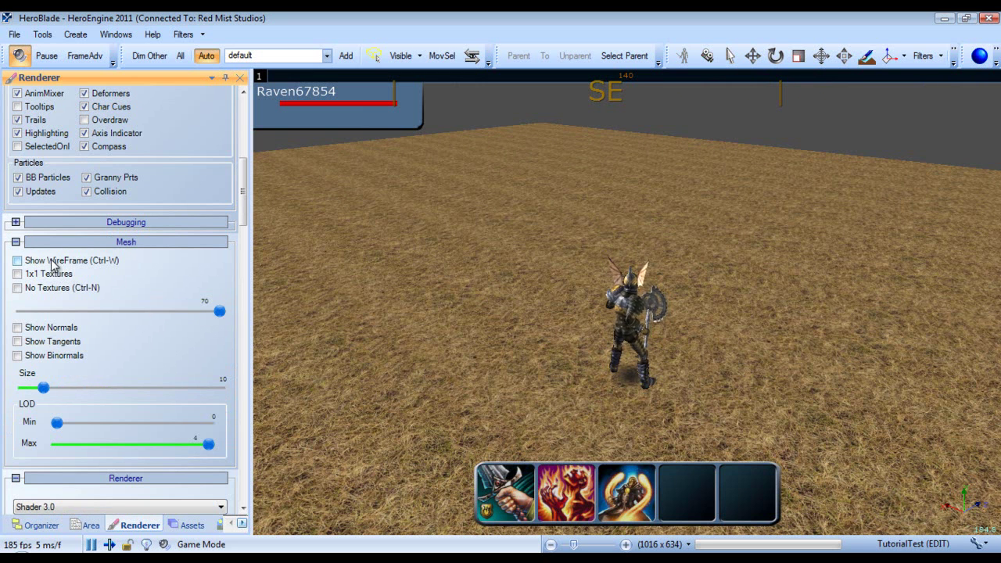
Show the meshes as wireframe, inspect them while rotating around the character, and turn the wireframe off
{"action": "left_click", "coordinate": [106, 262]}
{"action": "left_click_drag", "start_coordinate": [629, 307], "coordinate": [438, 308]}
{"action": "left_click", "coordinate": [99, 265]}
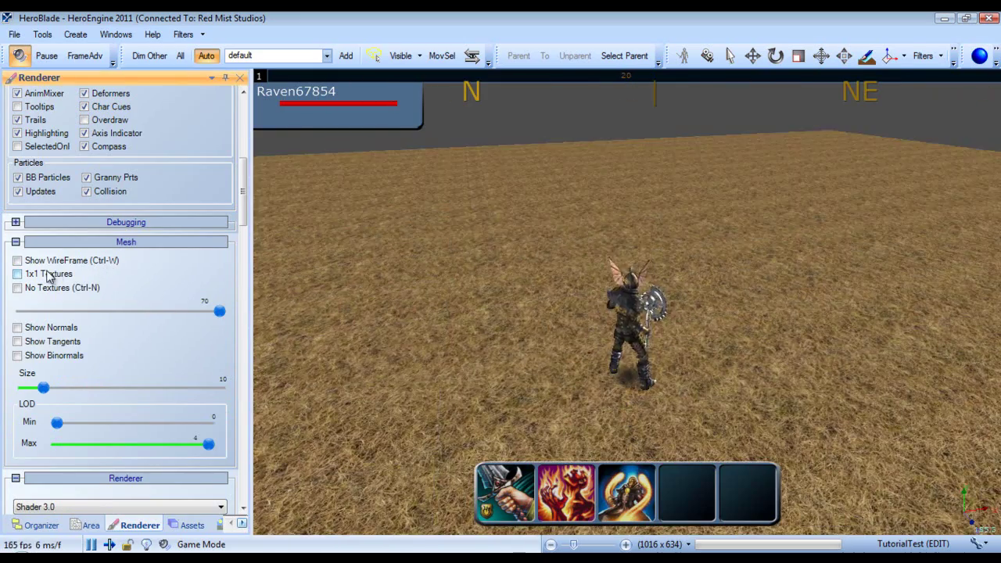
Turn on 1x1 Textures, inspect the scene while moving the character, and turn the option off again
{"action": "left_click", "coordinate": [61, 273]}
{"action": "key", "text": "w"}
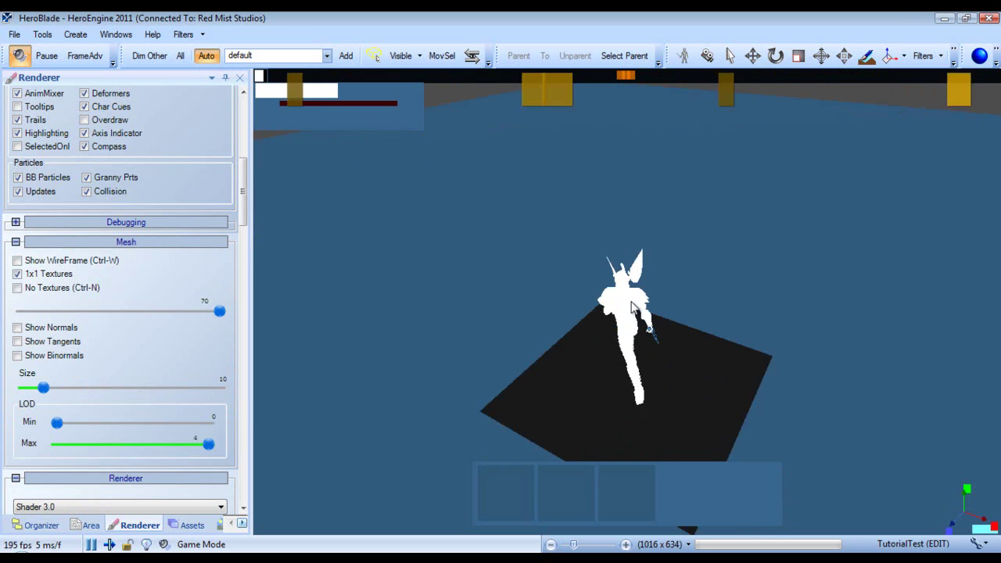
{"action": "left_click_drag", "start_coordinate": [629, 304], "coordinate": [745, 260]}
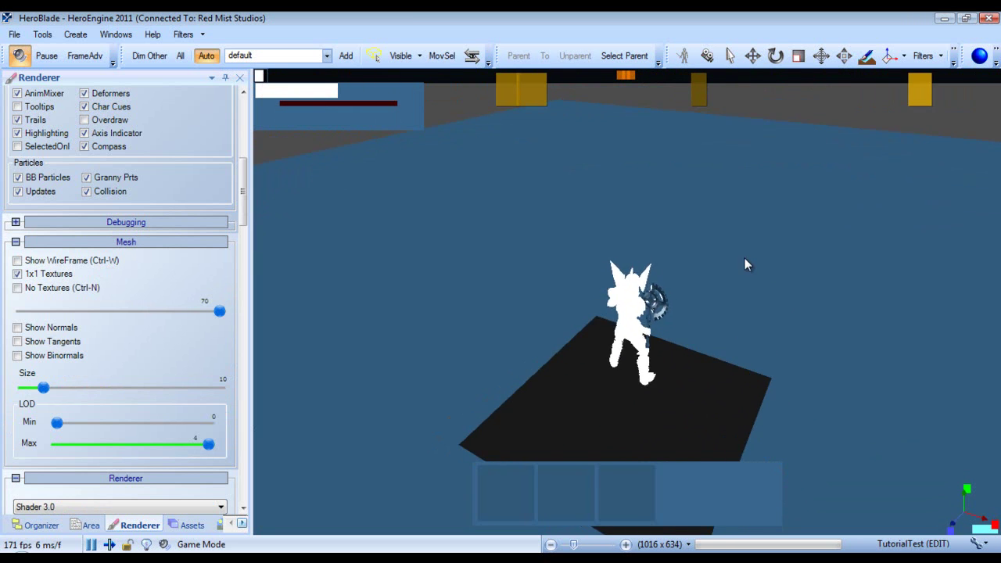
{"action": "left_click", "coordinate": [68, 276]}
Turn on No Textures, inspect the untextured character and terrain from several sides, and turn the option off
{"action": "left_click", "coordinate": [71, 288]}
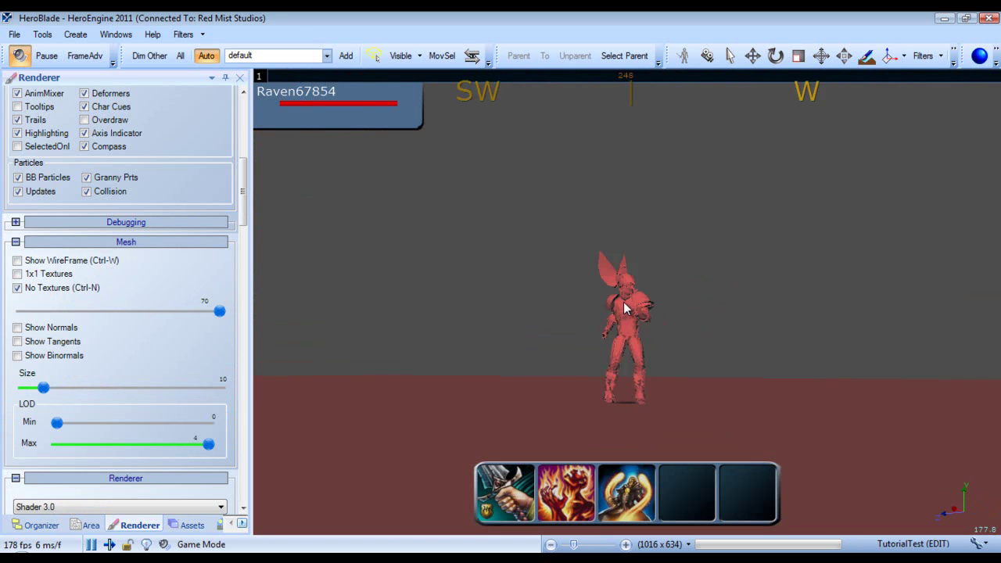
{"action": "mouse_move", "coordinate": [624, 303]}
{"action": "left_mouse_down"}
{"action": "mouse_move", "coordinate": [635, 302]}
{"action": "mouse_move", "coordinate": [626, 303]}
{"action": "left_mouse_up"}
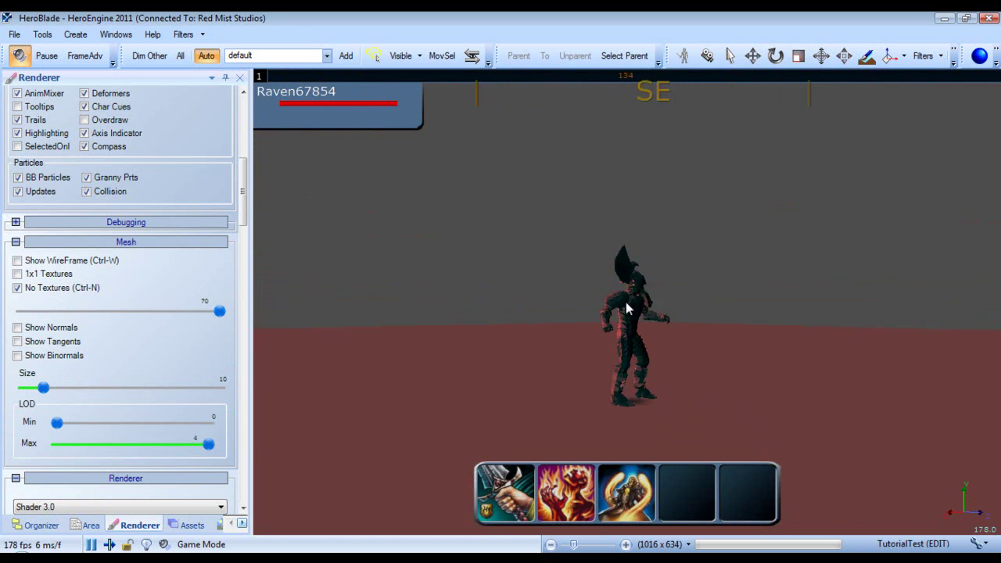
{"action": "right_click_drag", "start_coordinate": [627, 304], "coordinate": [628, 305]}
{"action": "left_click", "coordinate": [84, 290]}
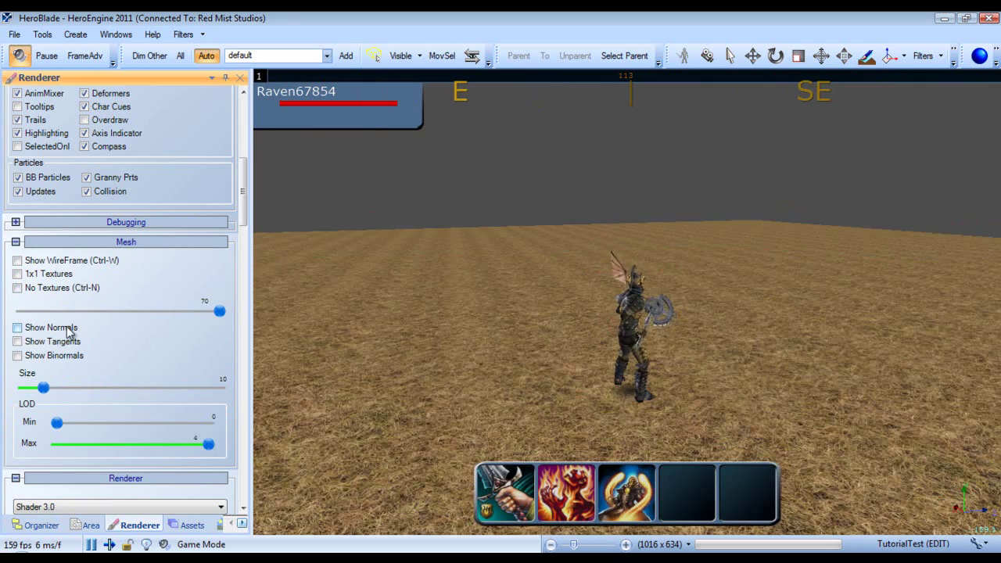
Turn on Show Normals and examine the normal lines on the character up close
{"action": "right_click_drag", "start_coordinate": [638, 288], "coordinate": [630, 306]}
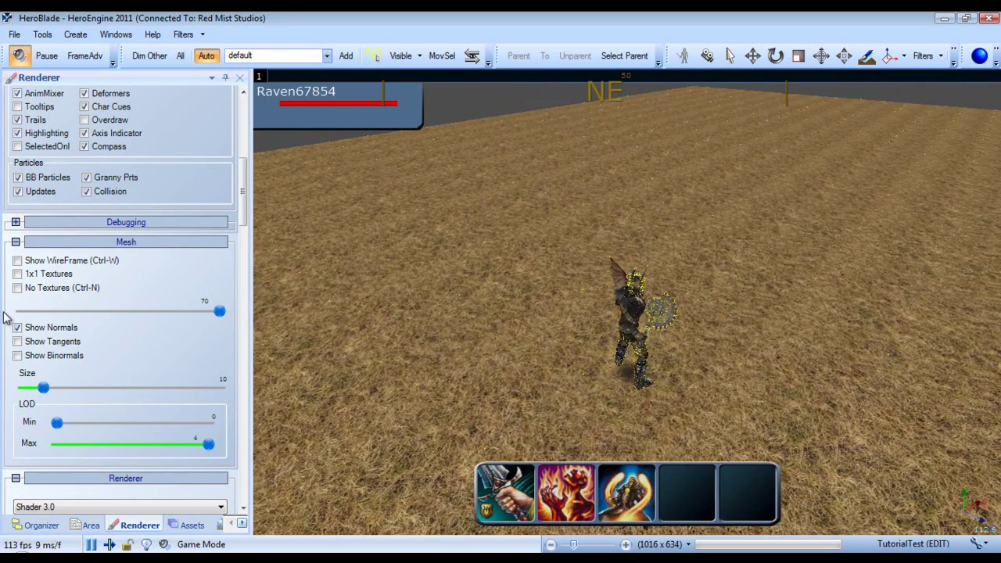
{"action": "scroll", "coordinate": [705, 324], "scroll_direction": "down", "scroll_amount": 2}
{"action": "scroll", "coordinate": [705, 324], "scroll_direction": "up", "scroll_amount": 10}
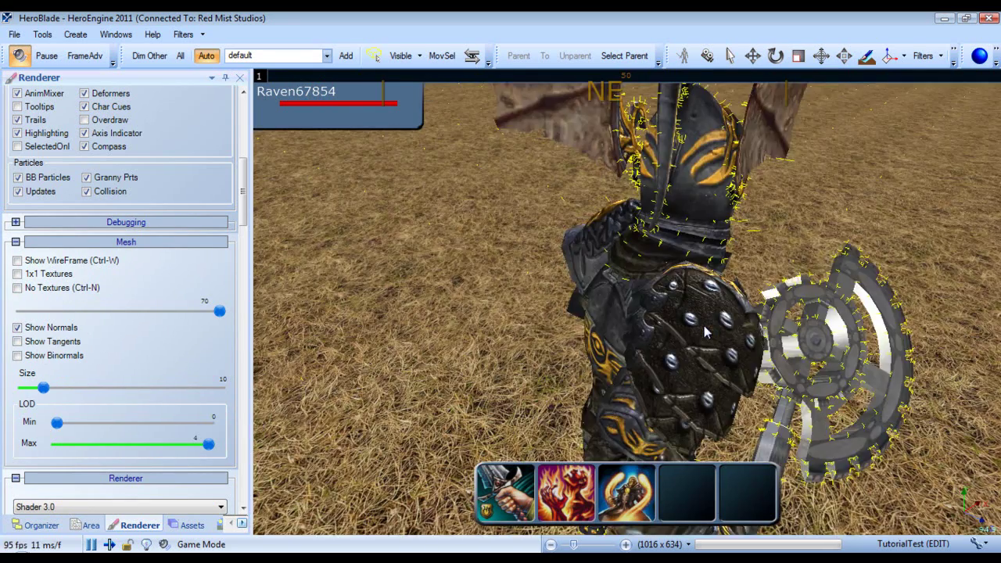
{"action": "right_click_drag", "start_coordinate": [664, 340], "coordinate": [627, 308]}
{"action": "scroll", "coordinate": [628, 308], "scroll_direction": "down", "scroll_amount": 5}
Increase the Size of the displayed normals to 48.7 and turn Show Normals off
{"action": "left_click_drag", "start_coordinate": [43, 387], "coordinate": [128, 388]}
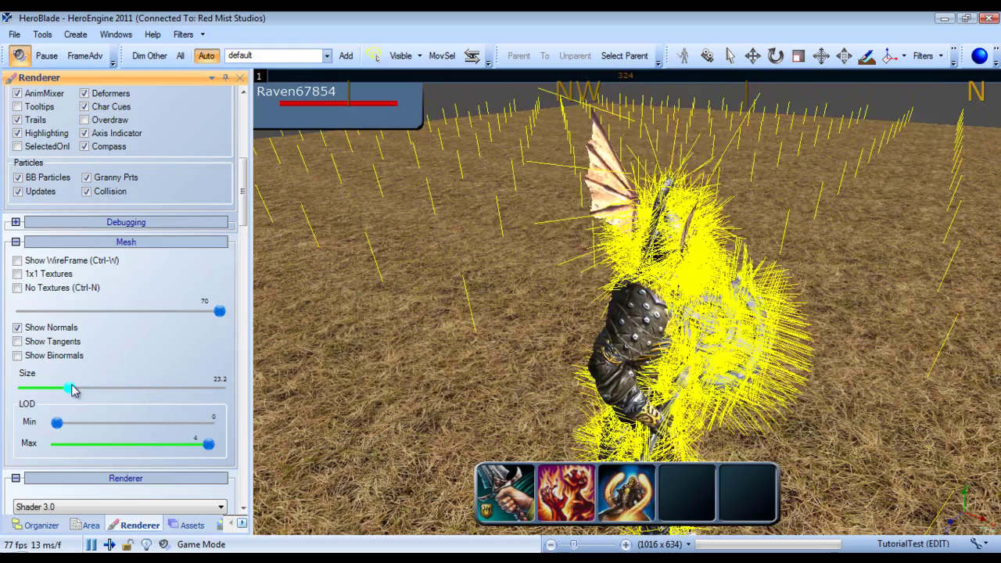
{"action": "left_click_drag", "start_coordinate": [71, 390], "coordinate": [123, 392]}
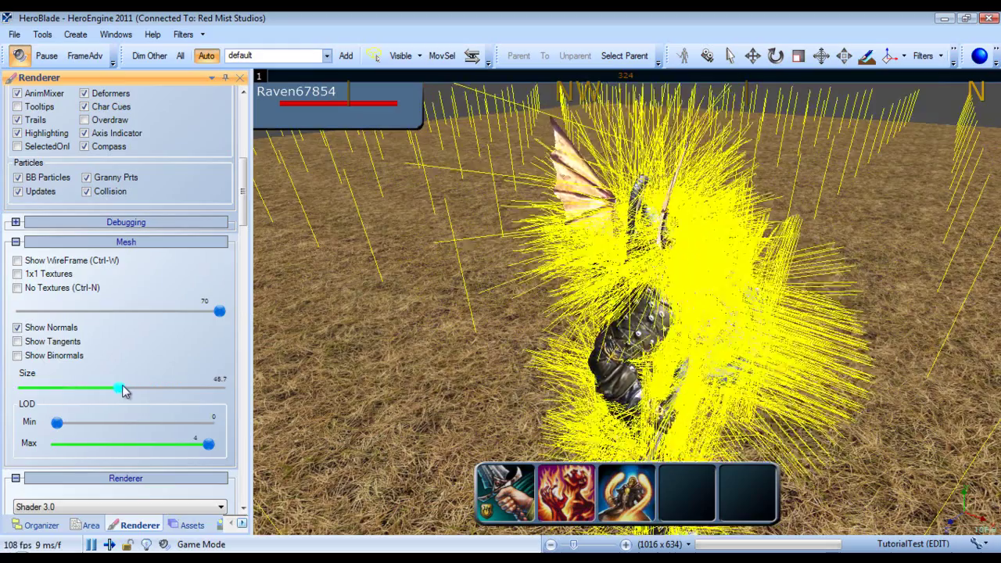
{"action": "left_click", "coordinate": [51, 326]}
Turn on Show Tangents, examine the character from another side, and switch to Show Binormals instead
{"action": "left_click", "coordinate": [55, 341]}
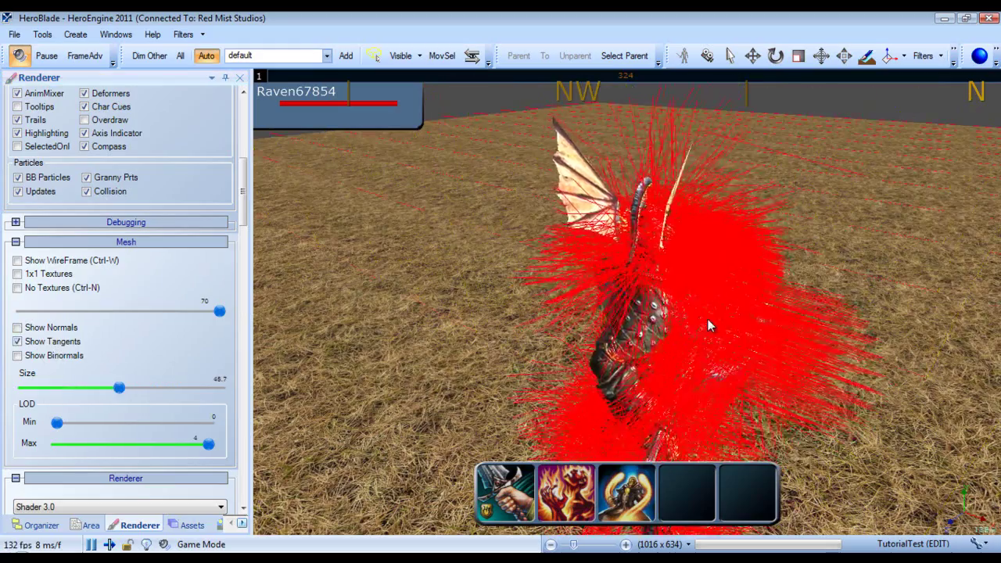
{"action": "right_click_drag", "start_coordinate": [707, 319], "coordinate": [641, 313]}
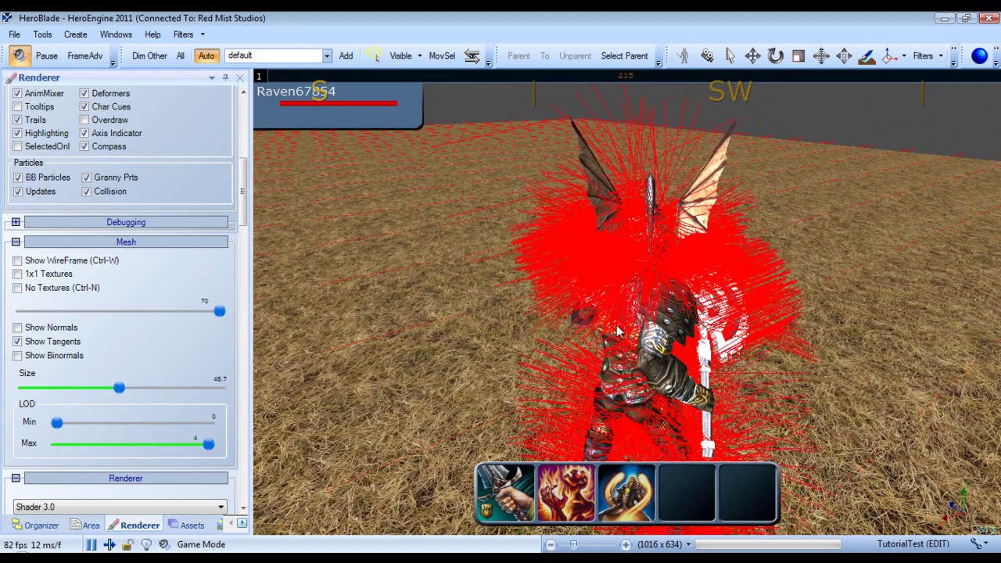
{"action": "left_click", "coordinate": [80, 343]}
{"action": "left_click", "coordinate": [78, 356]}
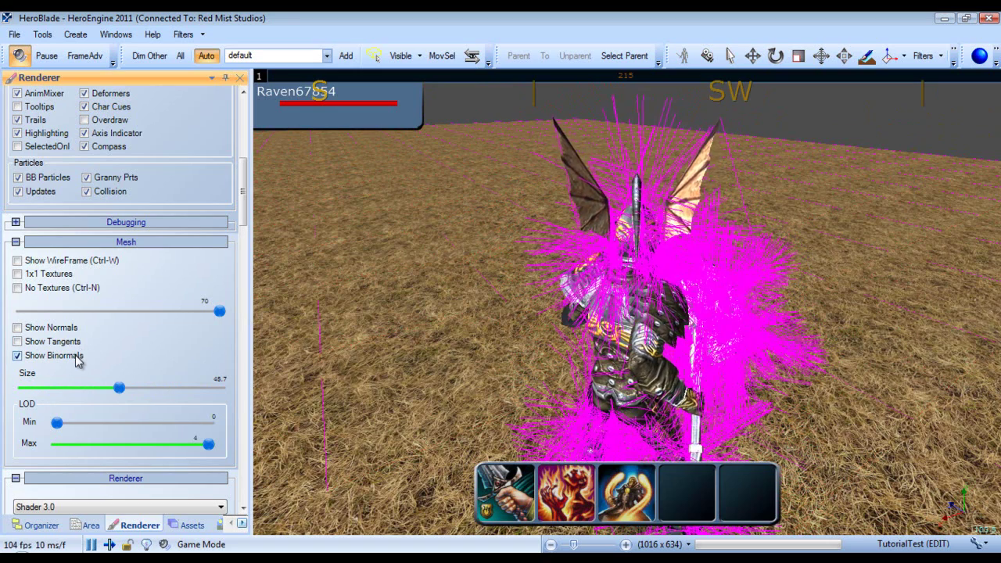
Turn off Show Binormals and test the mesh LOD Max at 0 on the character near and far before restoring it to 4
{"action": "left_click", "coordinate": [79, 357]}
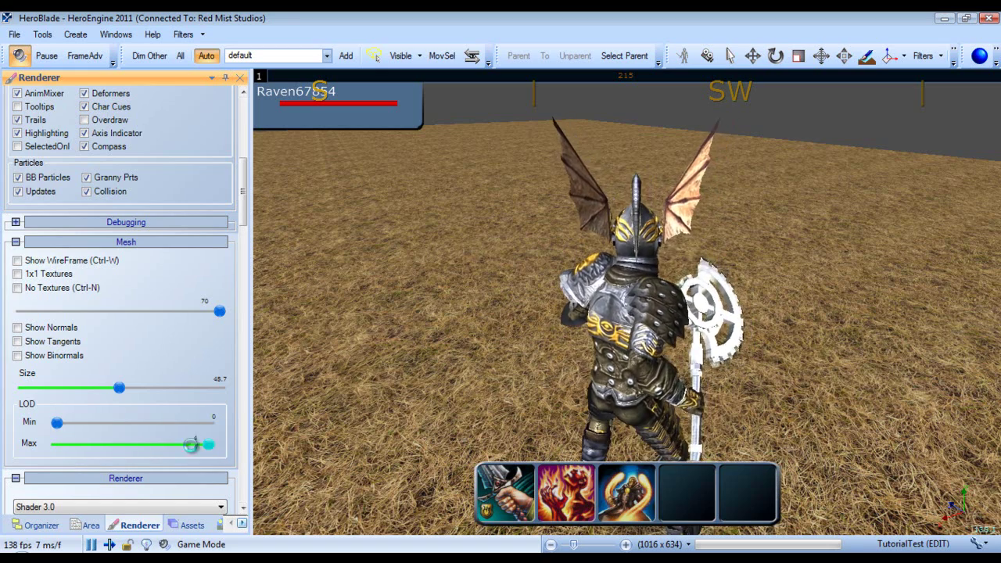
{"action": "left_click_drag", "start_coordinate": [191, 445], "coordinate": [56, 443]}
{"action": "scroll", "coordinate": [558, 389], "scroll_direction": "up", "scroll_amount": 3}
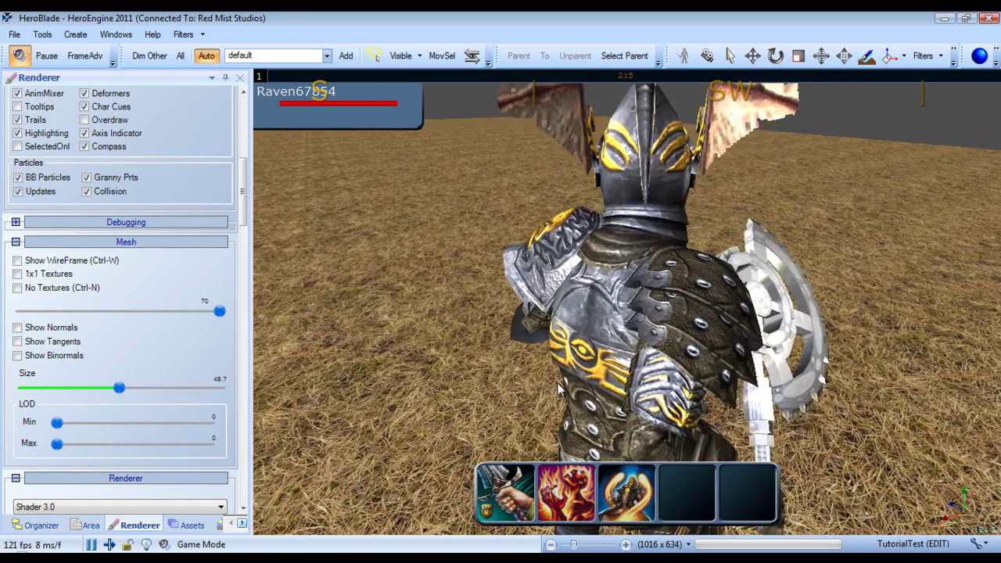
{"action": "scroll", "coordinate": [557, 385], "scroll_direction": "down", "scroll_amount": 5}
{"action": "scroll", "coordinate": [557, 383], "scroll_direction": "up", "scroll_amount": 5}
{"action": "scroll", "coordinate": [540, 391], "scroll_direction": "down", "scroll_amount": 3}
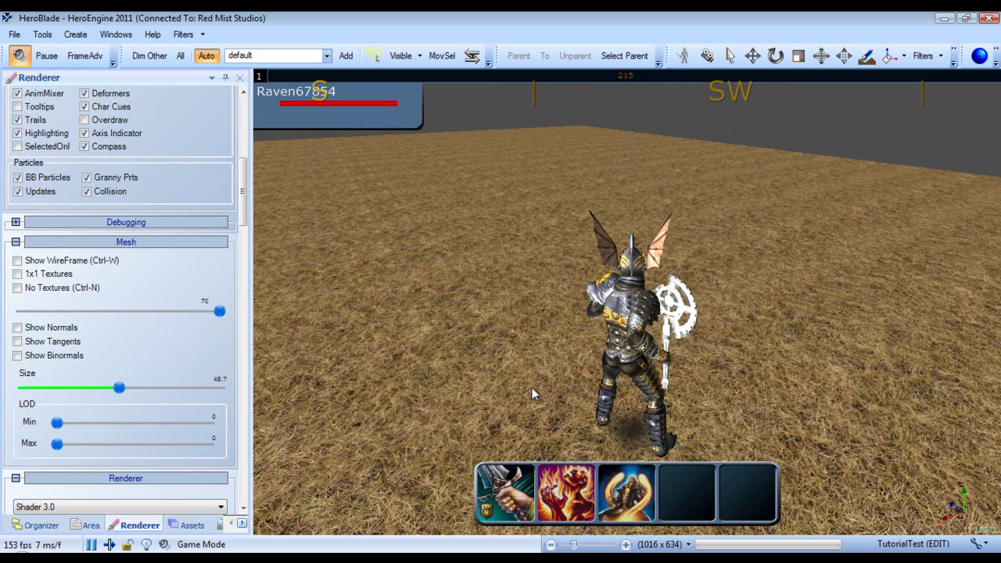
{"action": "left_click_drag", "start_coordinate": [56, 444], "coordinate": [355, 447]}
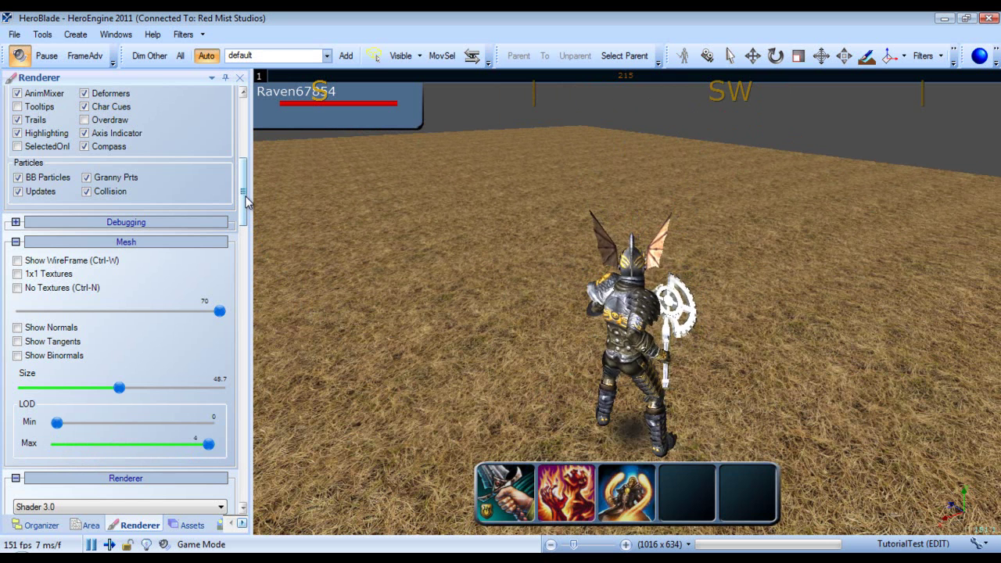
Try the Fixed Function shader on the character and terrain and switch back to Shader 3.0
{"action": "left_click_drag", "start_coordinate": [246, 202], "coordinate": [240, 251]}
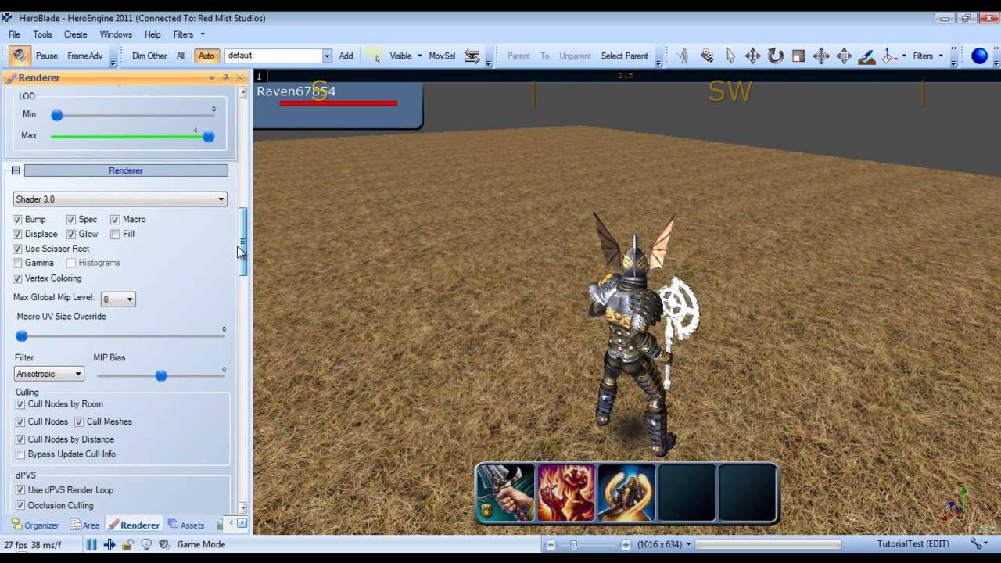
{"action": "left_click", "coordinate": [131, 201]}
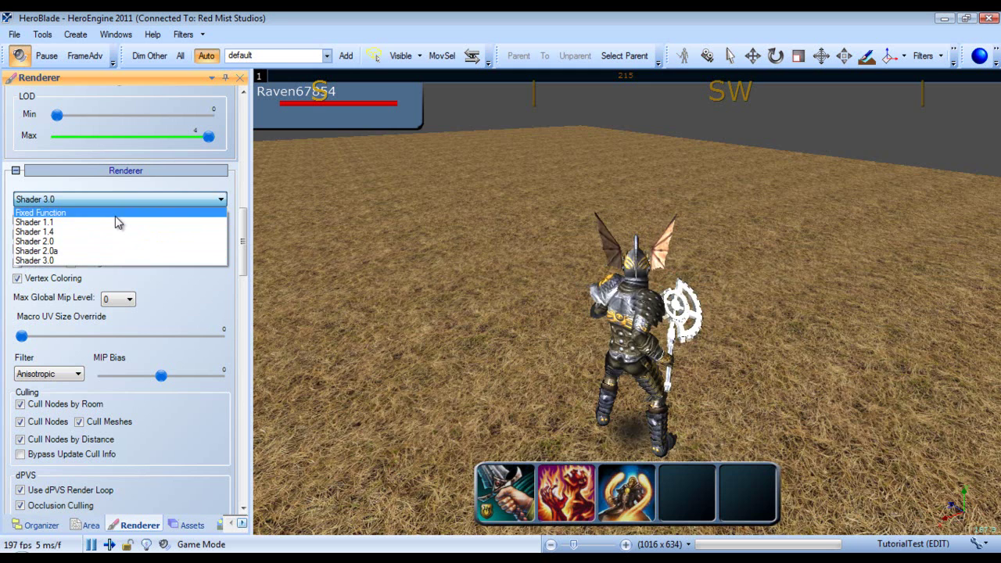
{"action": "left_click", "coordinate": [115, 216]}
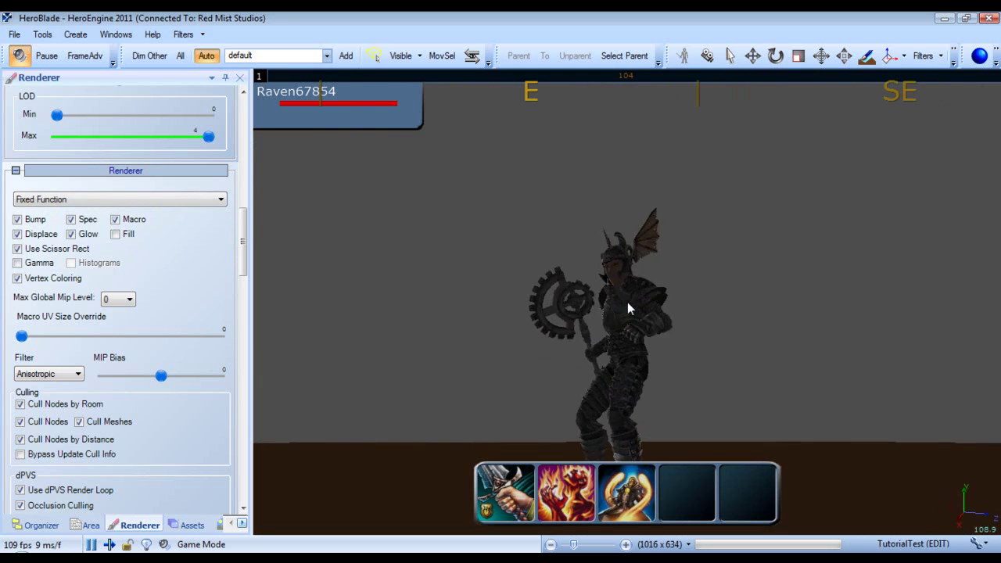
{"action": "left_click", "coordinate": [81, 201]}
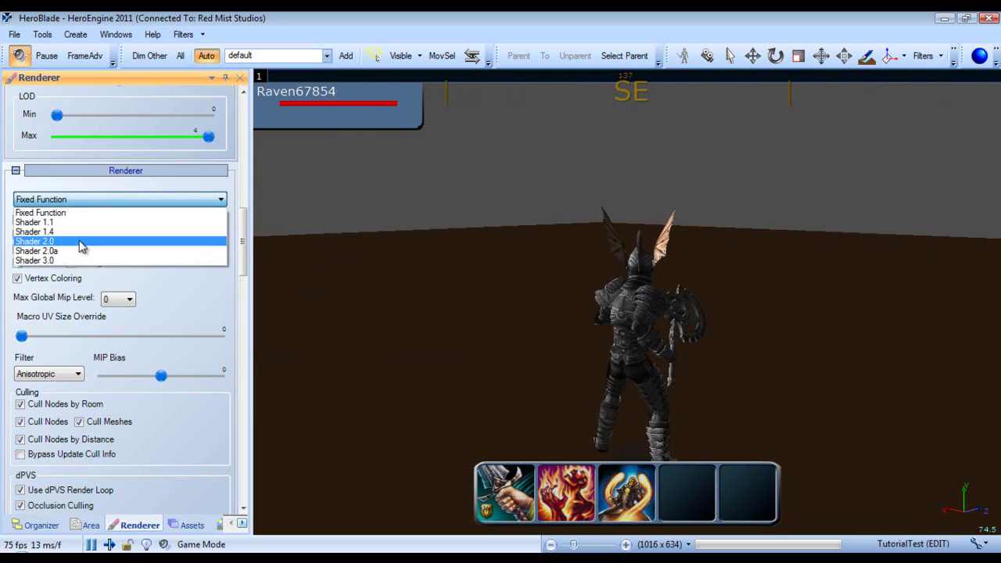
{"action": "left_click", "coordinate": [76, 260]}
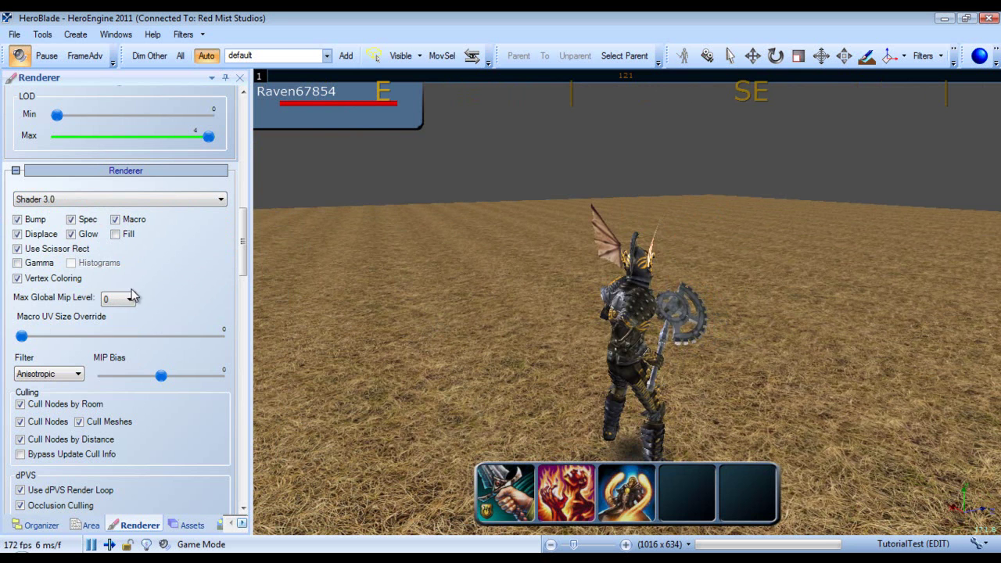
Try Max Global Mip Level 5 and 9 on the character and terrain and return it to 0
{"action": "left_click", "coordinate": [117, 300]}
{"action": "left_click", "coordinate": [119, 308]}
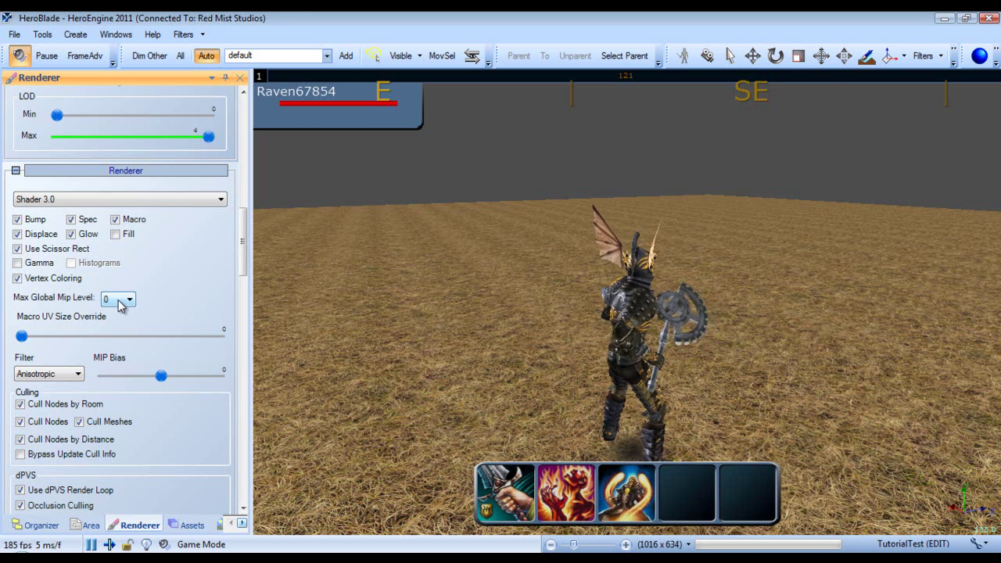
{"action": "left_click", "coordinate": [121, 300]}
{"action": "left_click", "coordinate": [115, 323]}
{"action": "scroll", "coordinate": [119, 301], "scroll_direction": "down", "scroll_amount": 4}
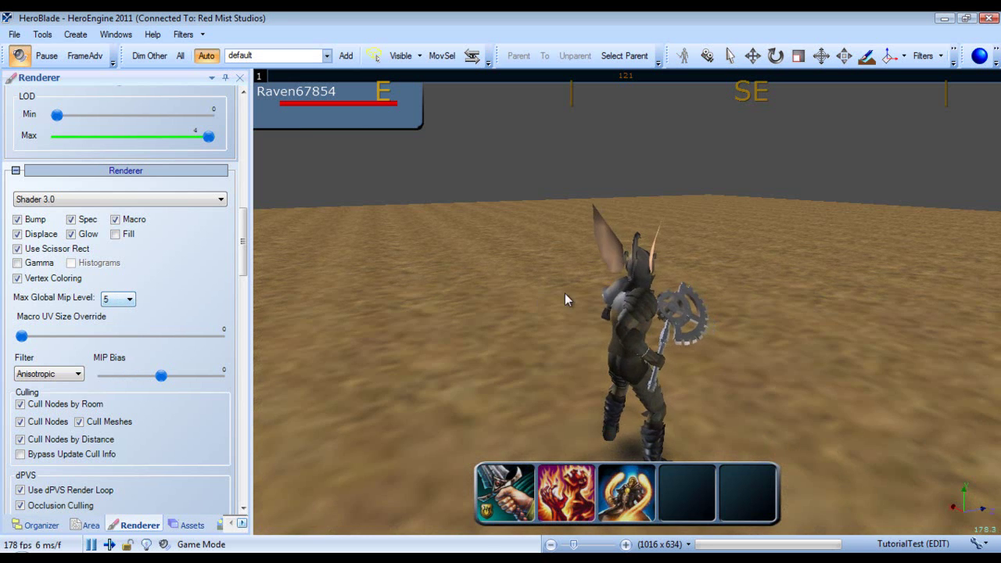
{"action": "right_click_drag", "start_coordinate": [565, 294], "coordinate": [628, 302]}
{"action": "left_click", "coordinate": [116, 300]}
{"action": "left_click", "coordinate": [115, 366]}
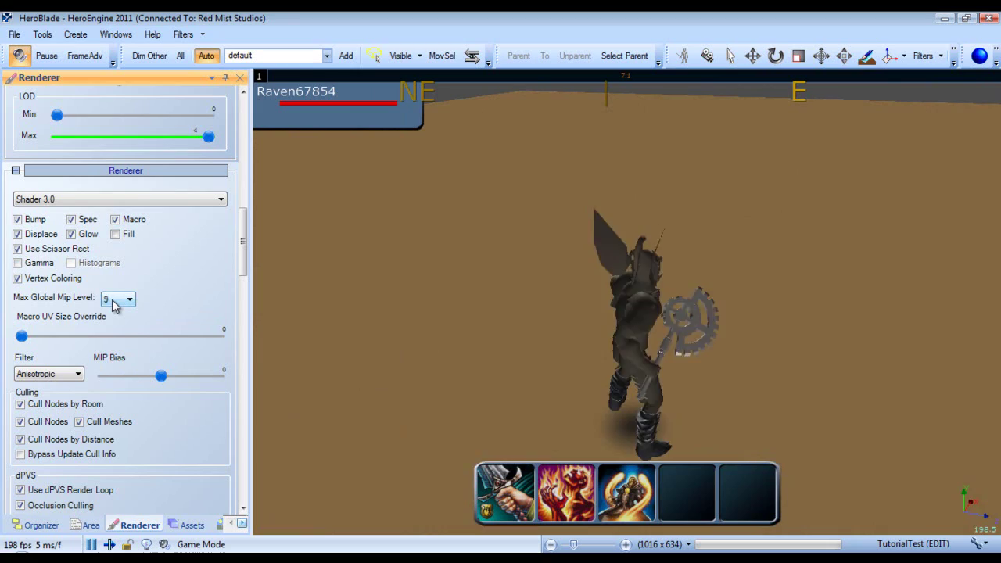
{"action": "scroll", "coordinate": [114, 305], "scroll_direction": "up", "scroll_amount": 9}
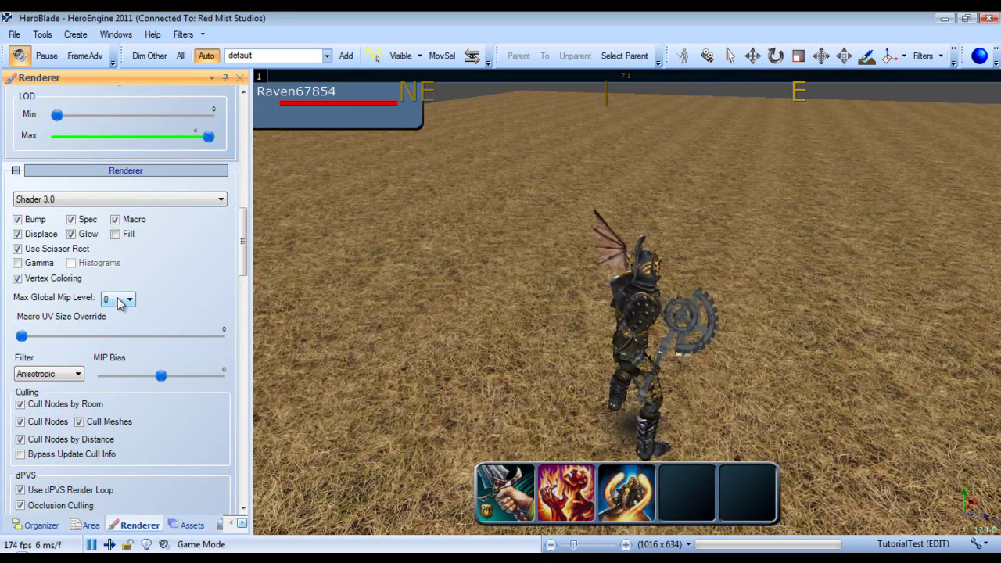
View the character from another side at Max Global Mip Level 0 and compare levels 1 and 2
{"action": "left_click", "coordinate": [119, 302]}
{"action": "left_click", "coordinate": [119, 301]}
{"action": "right_click_drag", "start_coordinate": [594, 305], "coordinate": [649, 308]}
{"action": "left_click", "coordinate": [114, 302]}
{"action": "left_click", "coordinate": [122, 305]}
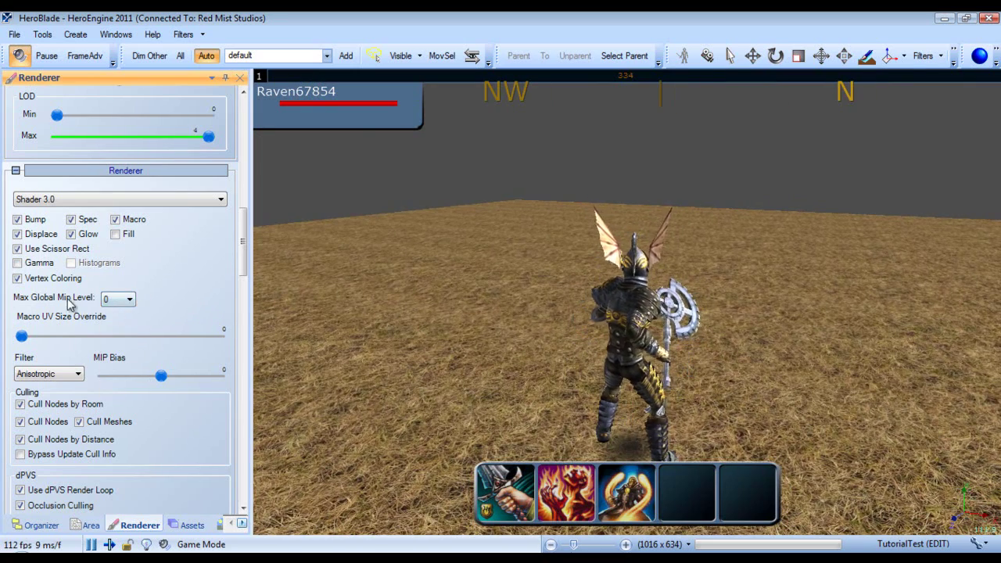
{"action": "left_click", "coordinate": [119, 299]}
{"action": "left_click", "coordinate": [118, 321]}
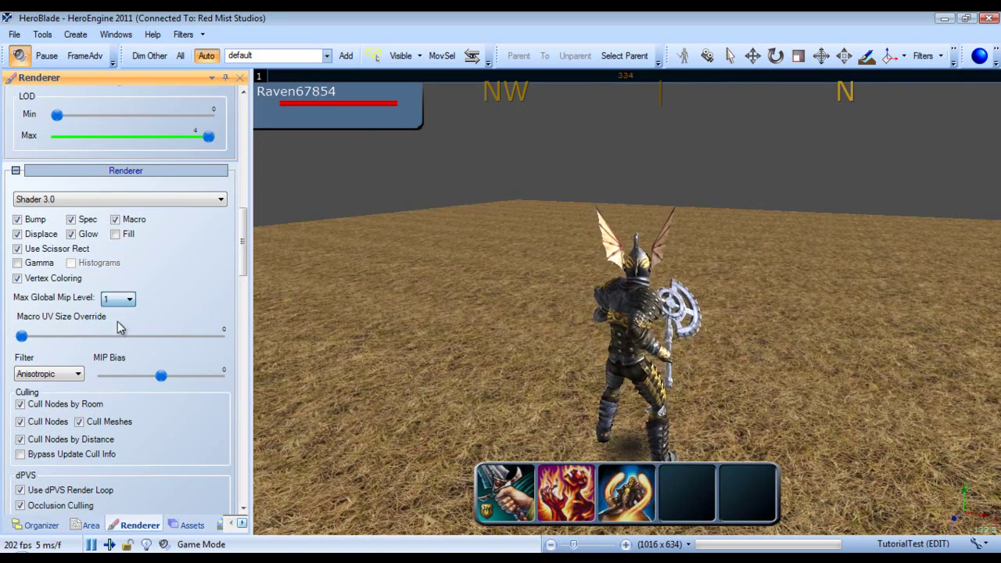
{"action": "left_click", "coordinate": [119, 300]}
{"action": "left_click", "coordinate": [119, 333]}
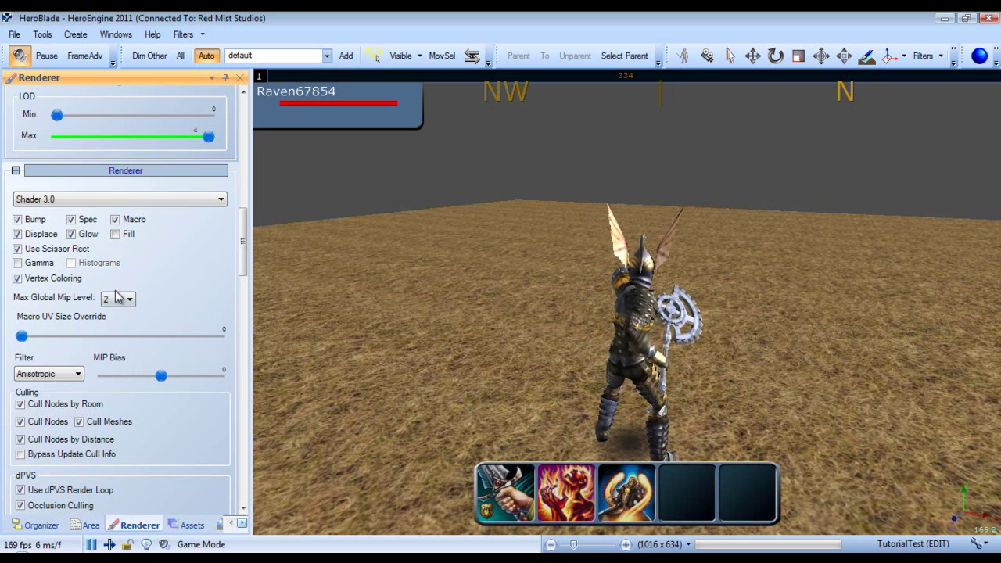
Raise the Max Global Mip Level to 9, examine the character from other sides, and reset the level to 0
{"action": "left_click", "coordinate": [117, 298]}
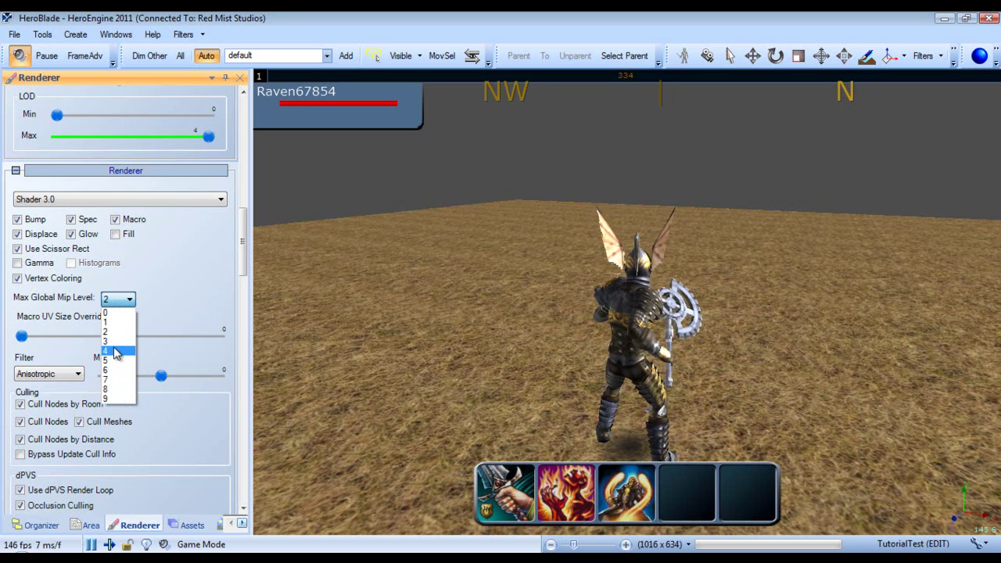
{"action": "left_click", "coordinate": [118, 399]}
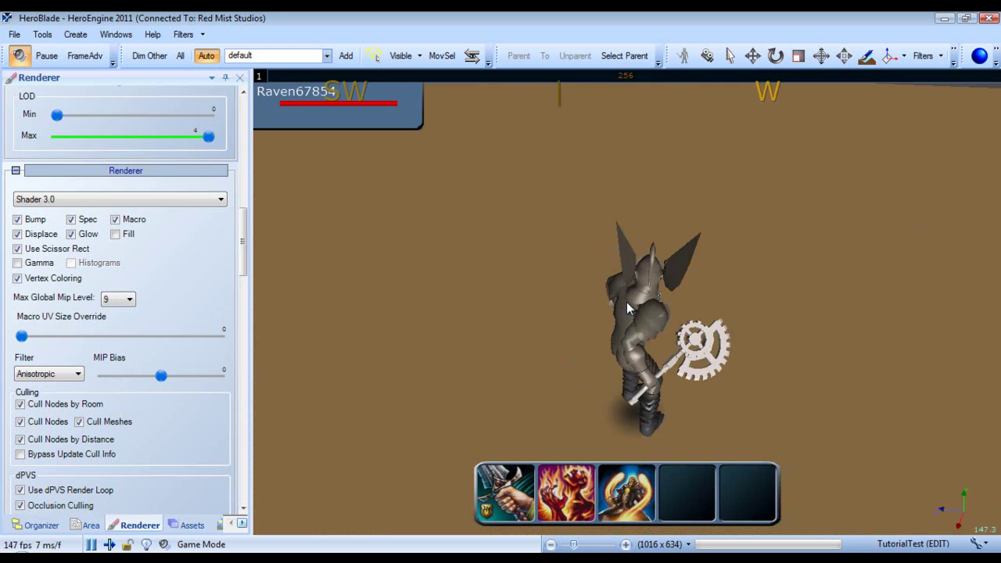
{"action": "right_click_drag", "start_coordinate": [626, 302], "coordinate": [622, 298]}
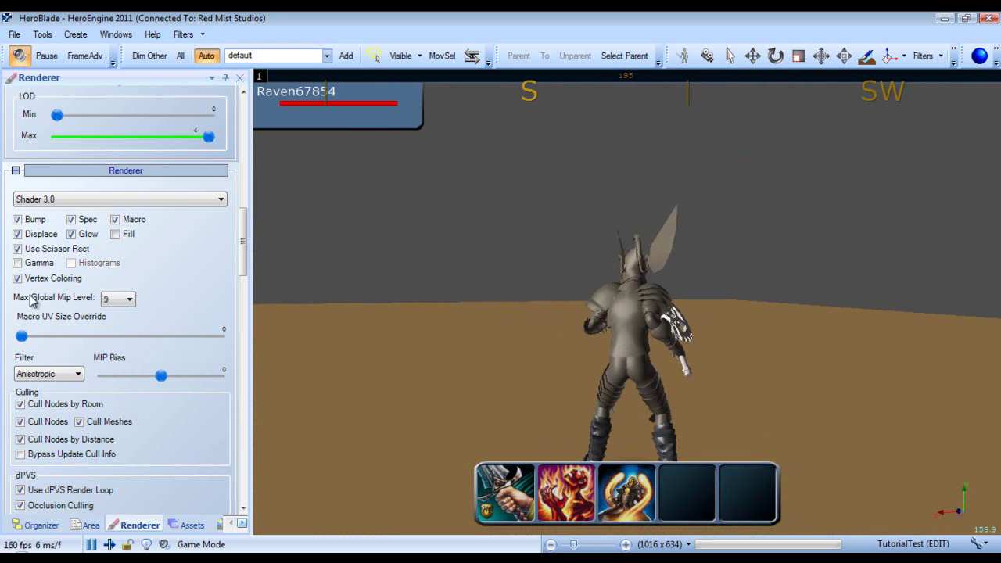
{"action": "left_click", "coordinate": [117, 299]}
{"action": "left_click", "coordinate": [113, 309]}
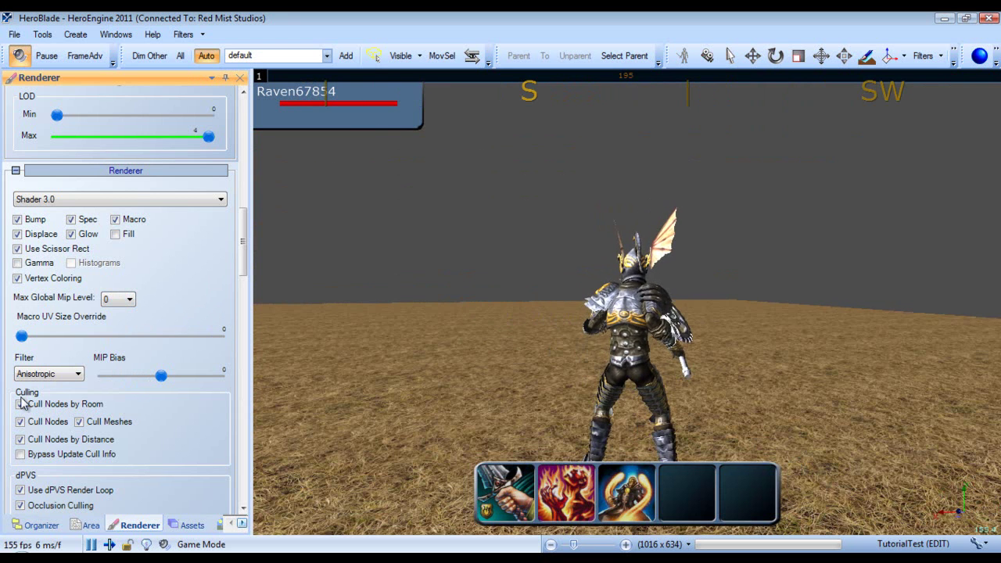
Look at the available texture Filter choices and keep Anisotropic selected
{"action": "left_click", "coordinate": [66, 374]}
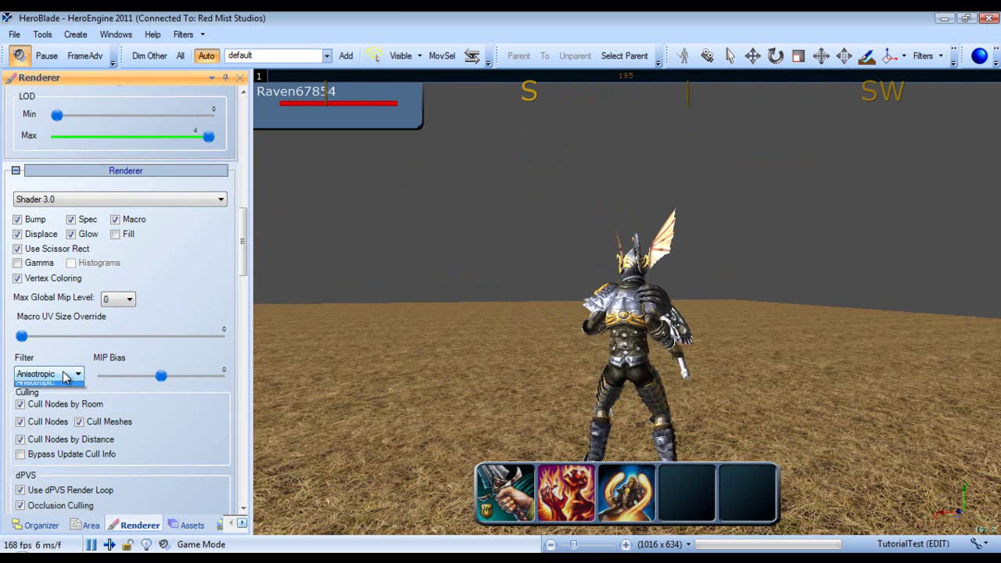
{"action": "left_click", "coordinate": [66, 377]}
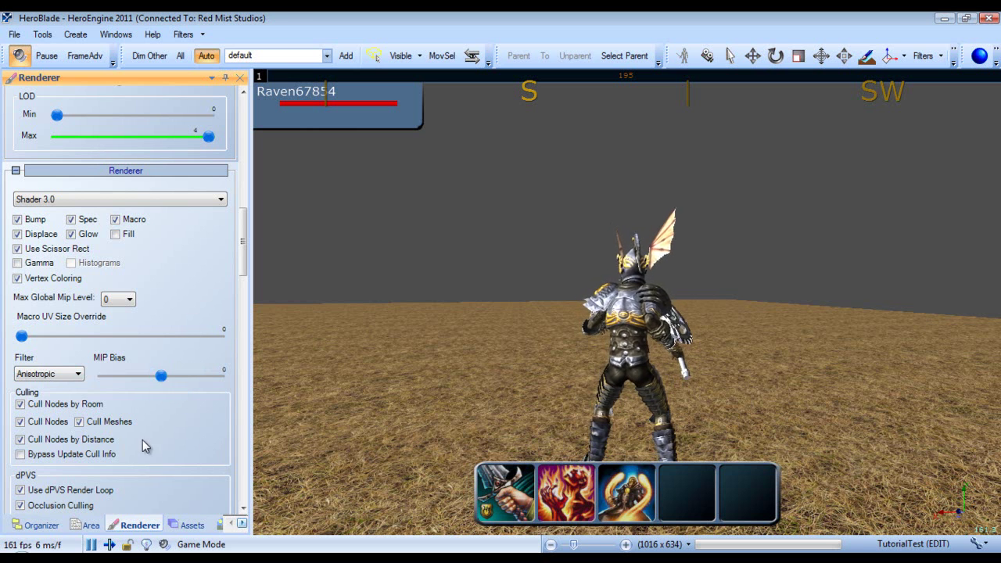
Show the dPVS Bounding Boxes and Write Models debug displays one after the other, and turn both off again
{"action": "left_click_drag", "start_coordinate": [243, 265], "coordinate": [243, 291]}
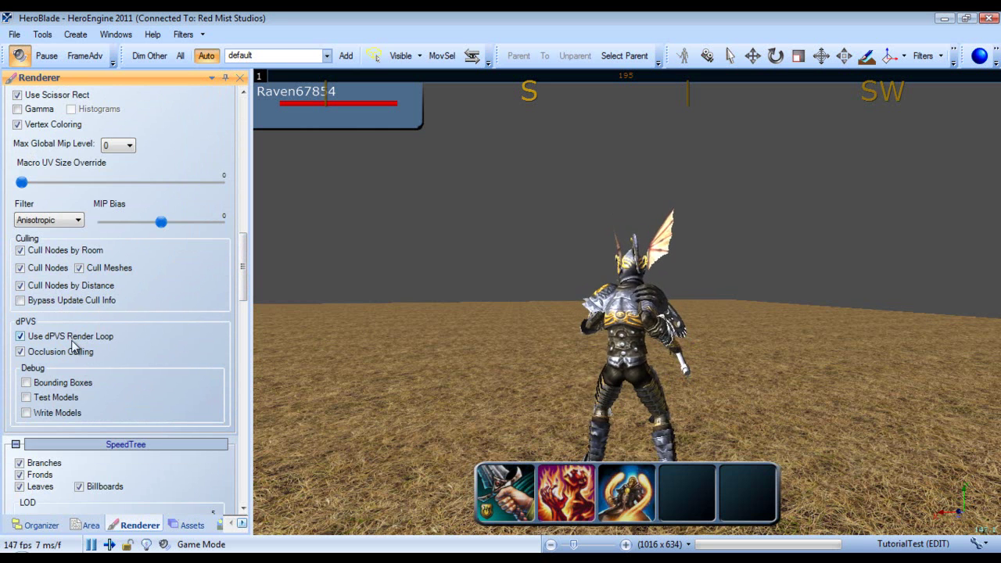
{"action": "left_click_drag", "start_coordinate": [244, 292], "coordinate": [244, 304]}
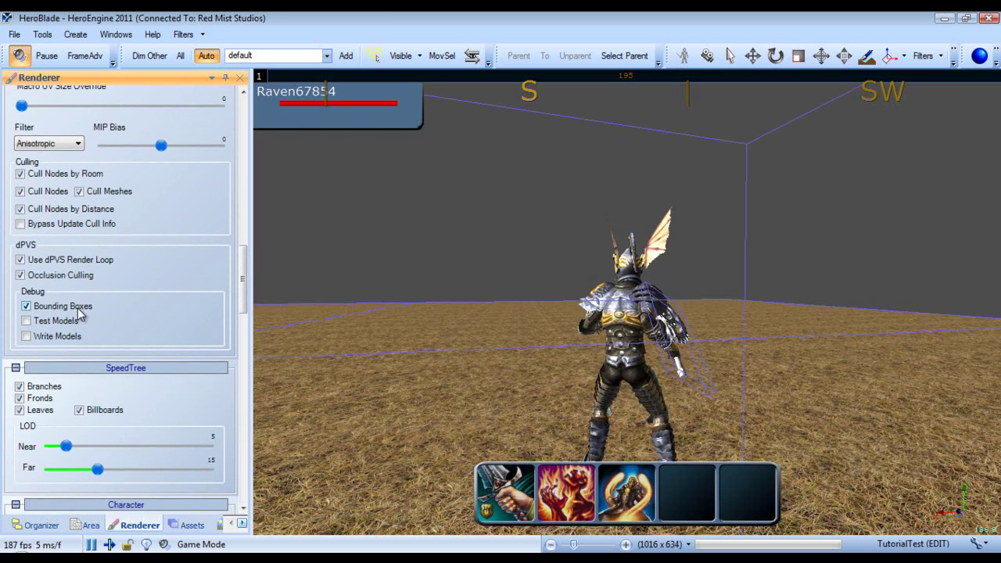
{"action": "left_click", "coordinate": [27, 337]}
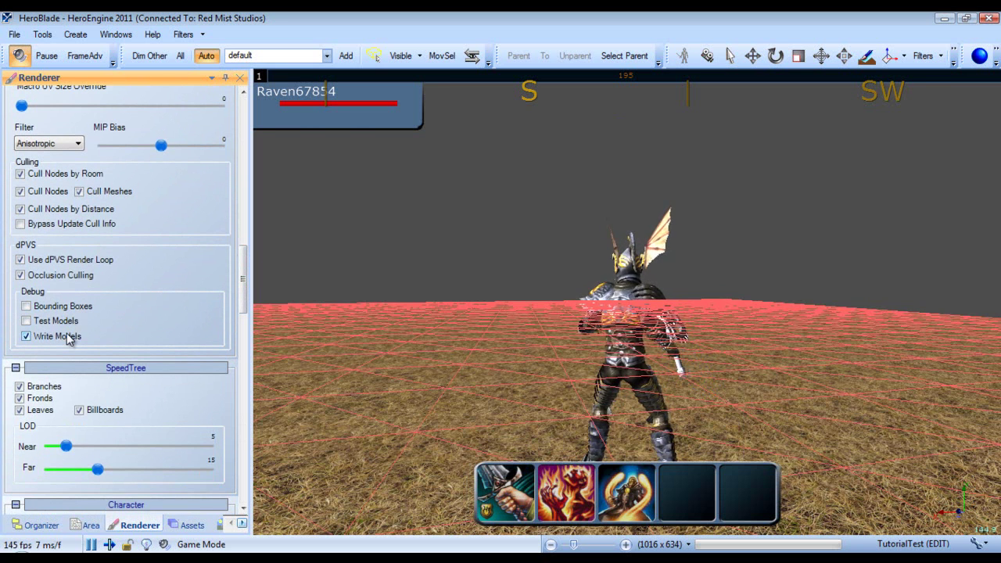
{"action": "left_click", "coordinate": [67, 339]}
{"action": "left_click_drag", "start_coordinate": [731, 313], "coordinate": [648, 357]}
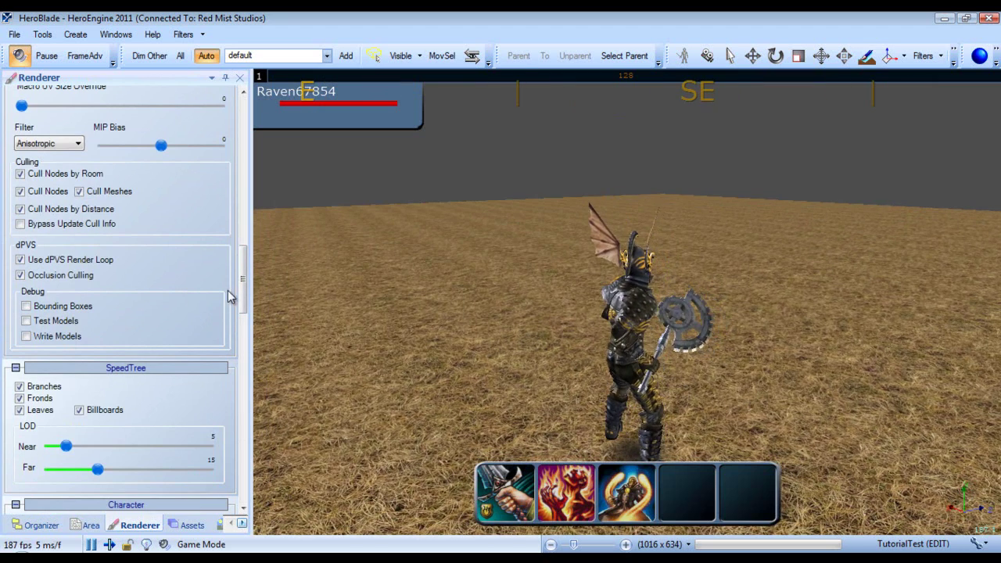
Try the Low Global Character Detail Level with a Character Bloom Adjustment of 2, and return them to Very High and 1
{"action": "left_click_drag", "start_coordinate": [242, 288], "coordinate": [242, 307]}
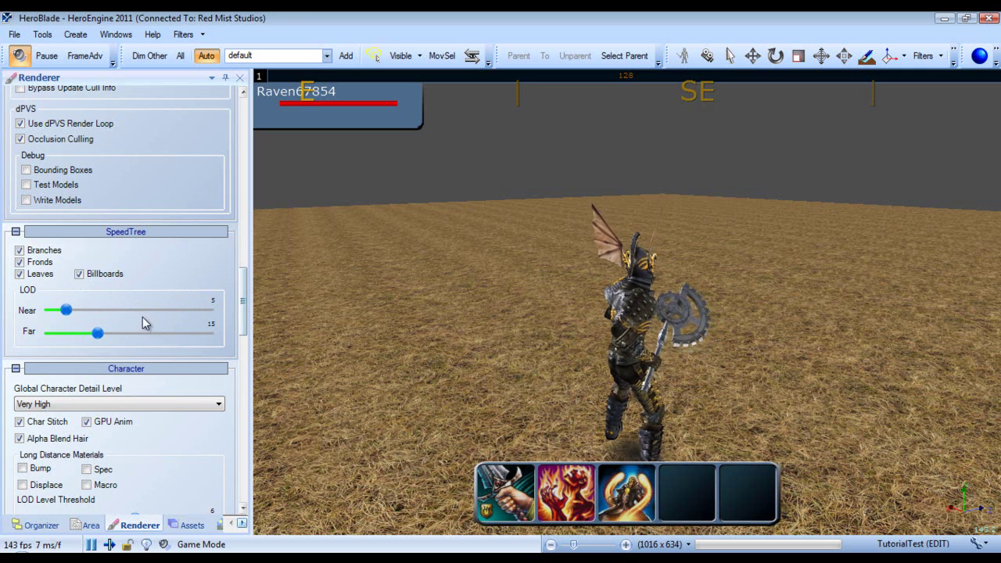
{"action": "scroll", "coordinate": [176, 284], "scroll_direction": "down", "scroll_amount": 5}
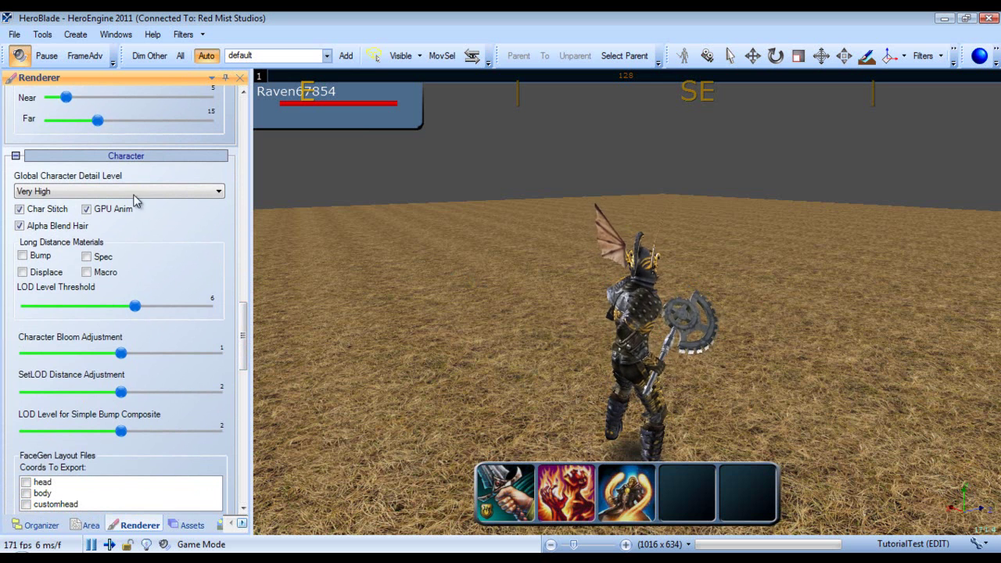
{"action": "mouse_move", "coordinate": [244, 354]}
{"action": "left_mouse_down"}
{"action": "mouse_move", "coordinate": [244, 264]}
{"action": "mouse_move", "coordinate": [244, 340]}
{"action": "left_mouse_up"}
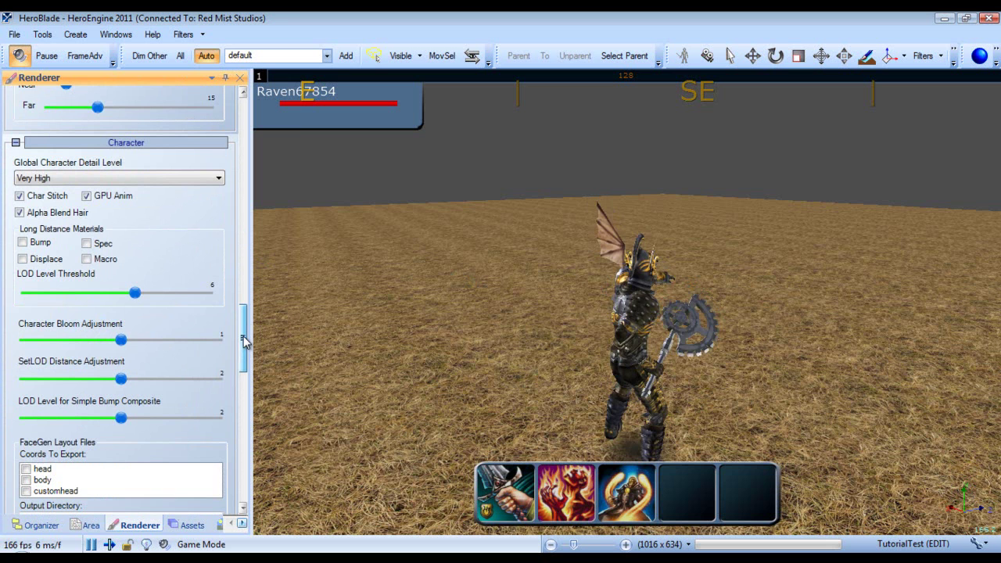
{"action": "left_click", "coordinate": [67, 219]}
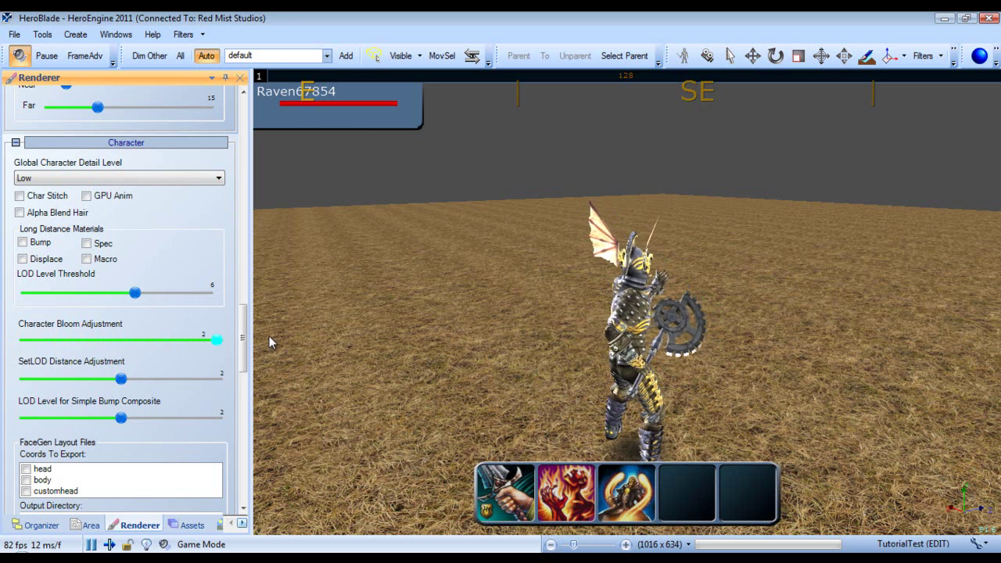
{"action": "left_click", "coordinate": [104, 178]}
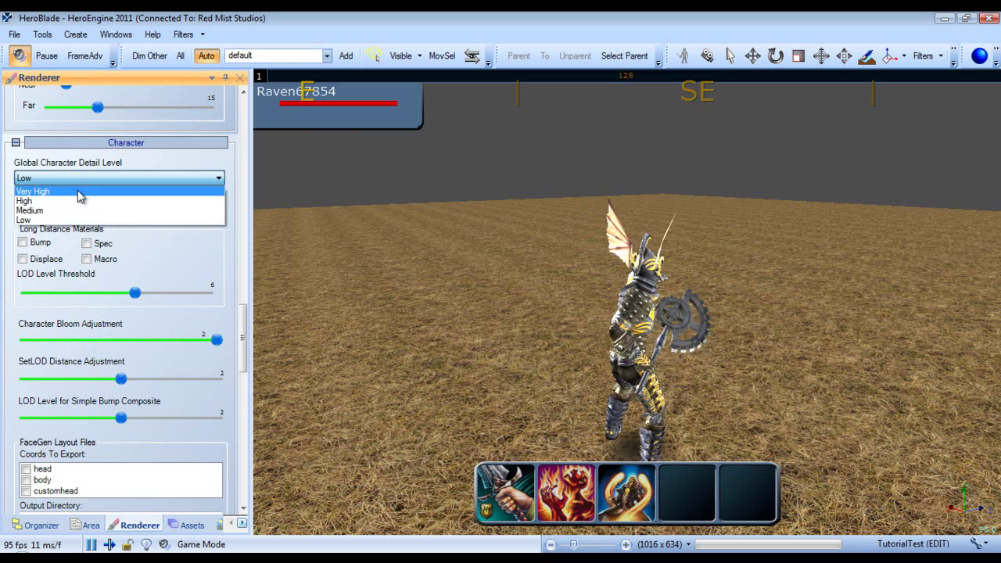
{"action": "left_click", "coordinate": [104, 189]}
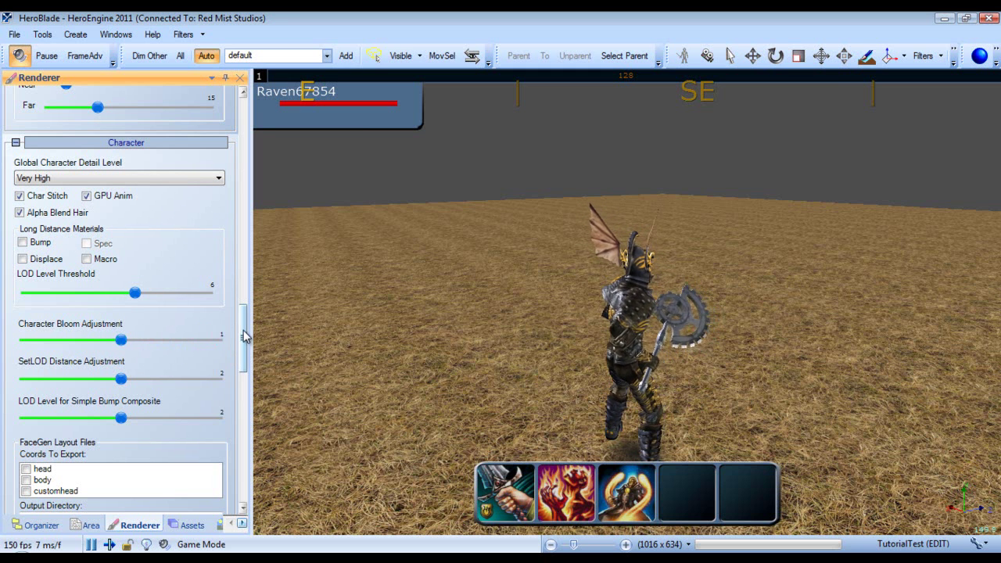
Turn on Directional Shadows in the Shadows section
{"action": "left_click_drag", "start_coordinate": [243, 336], "coordinate": [246, 372]}
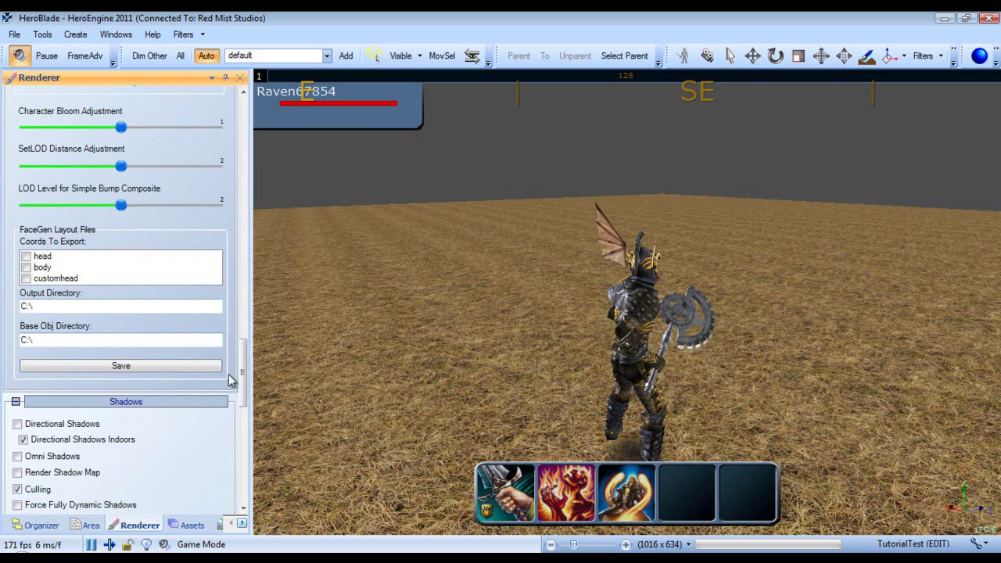
{"action": "left_click_drag", "start_coordinate": [243, 368], "coordinate": [251, 398]}
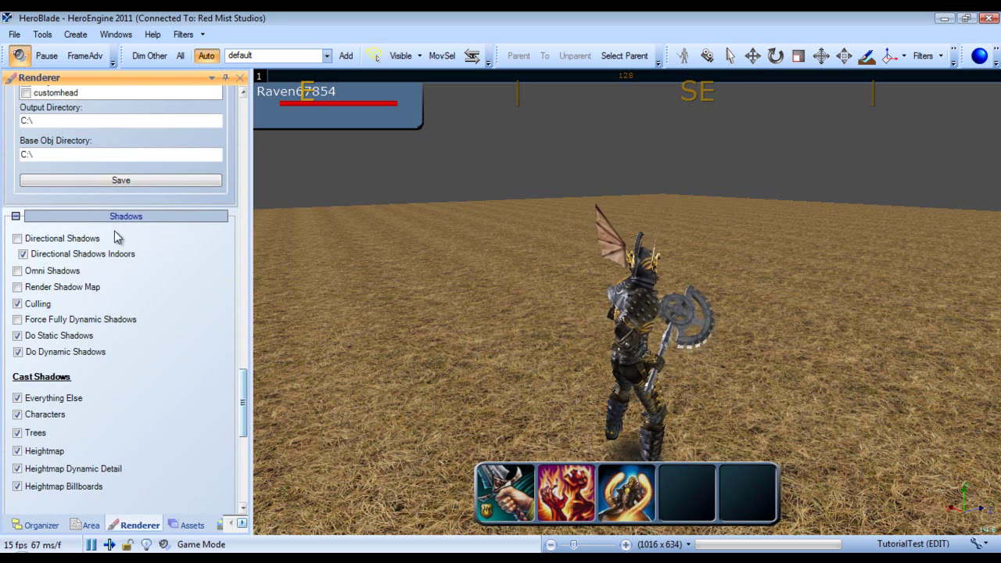
{"action": "left_click", "coordinate": [88, 239]}
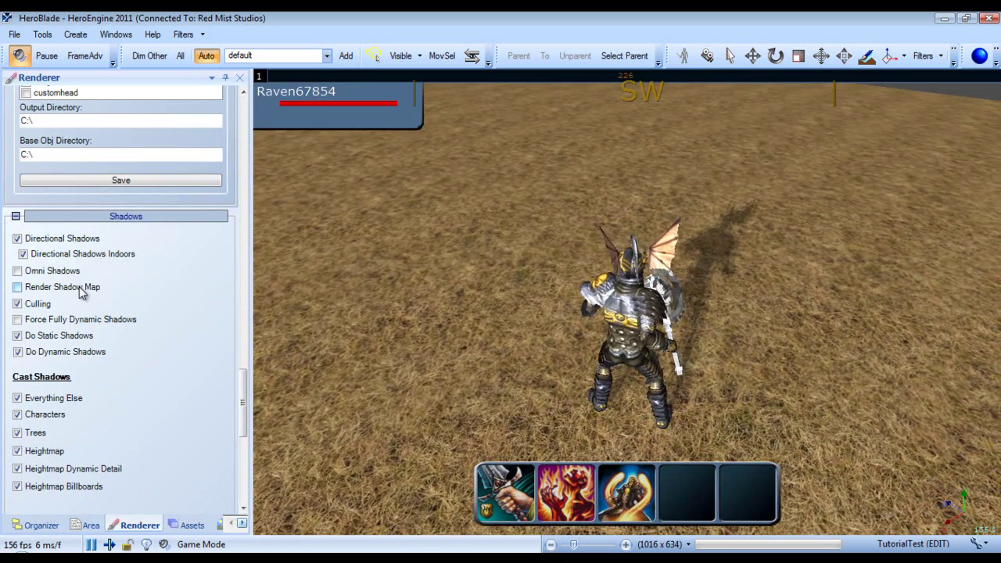
Turn on Render Shadow Map and turn it off again, then switch shadow Culling off and back on
{"action": "left_click", "coordinate": [79, 286]}
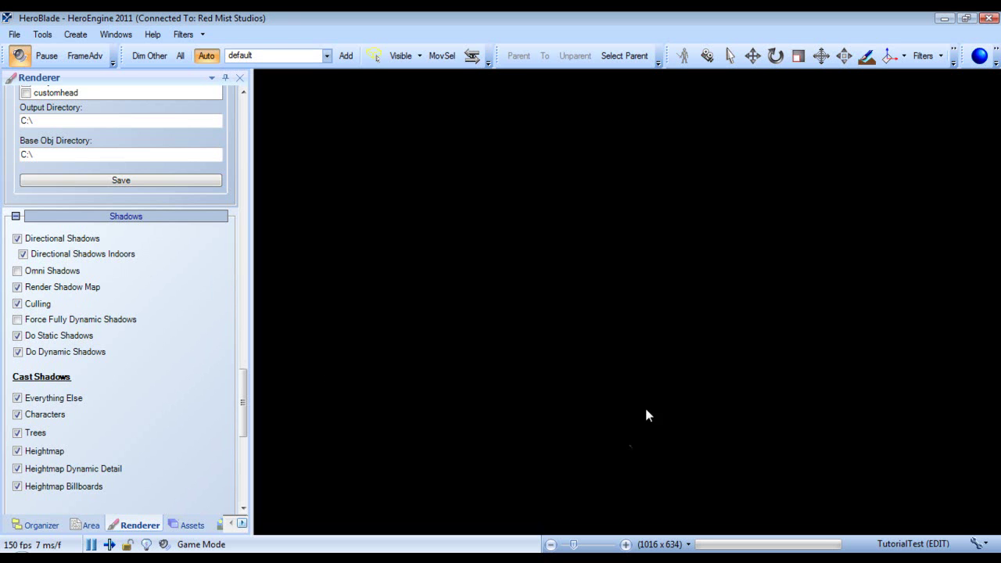
{"action": "left_click", "coordinate": [69, 288]}
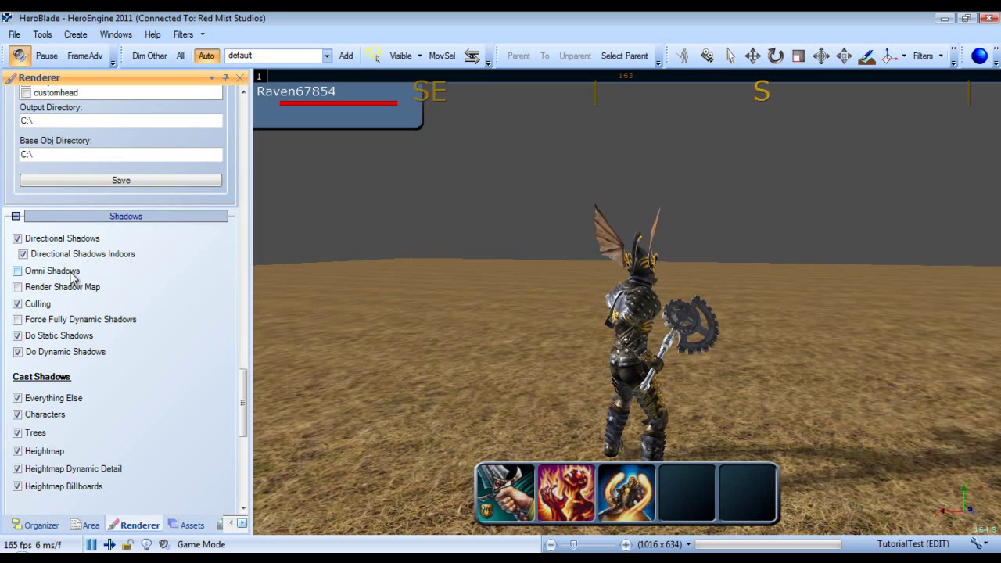
{"action": "left_click", "coordinate": [40, 306]}
{"action": "left_click", "coordinate": [43, 307]}
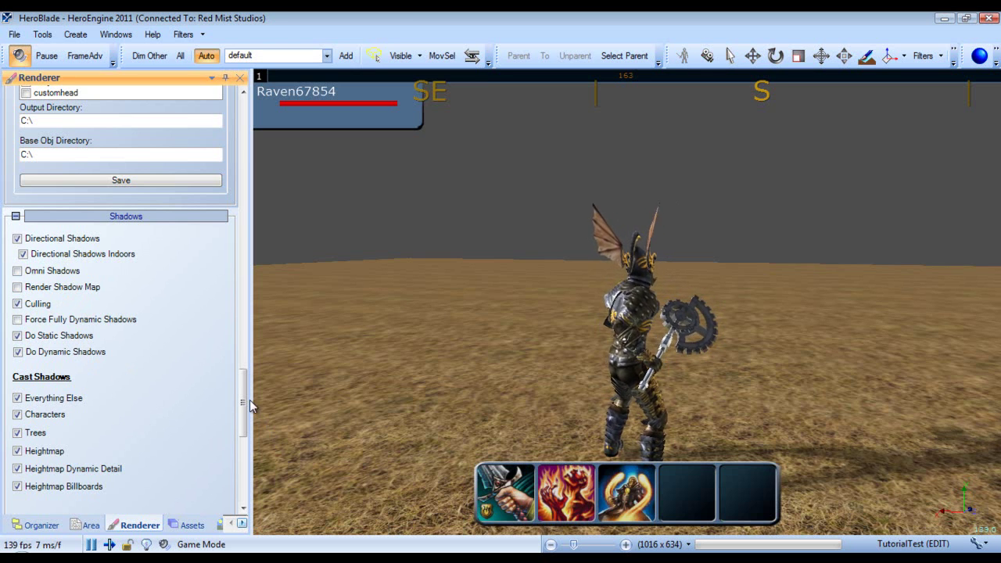
Try the scene with Heightmap off under Receive Shadows, move the character around, and turn Heightmap back on
{"action": "left_click_drag", "start_coordinate": [246, 402], "coordinate": [245, 424]}
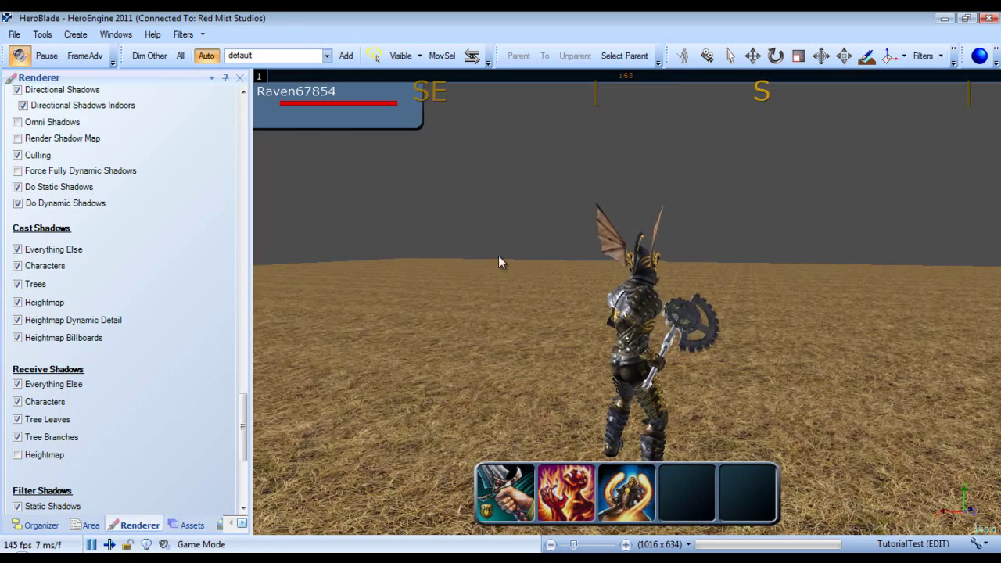
{"action": "left_click_drag", "start_coordinate": [498, 261], "coordinate": [629, 307]}
{"action": "key", "text": "w"}
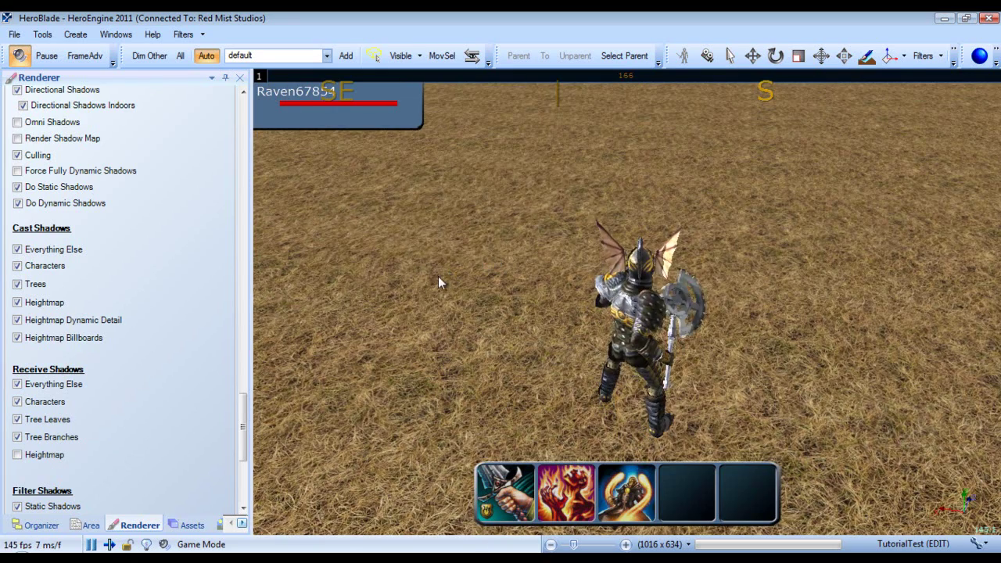
{"action": "left_click", "coordinate": [42, 459]}
Switch the Dynamic Shadows option under Filter Shadows off and back on
{"action": "left_click_drag", "start_coordinate": [242, 410], "coordinate": [235, 463]}
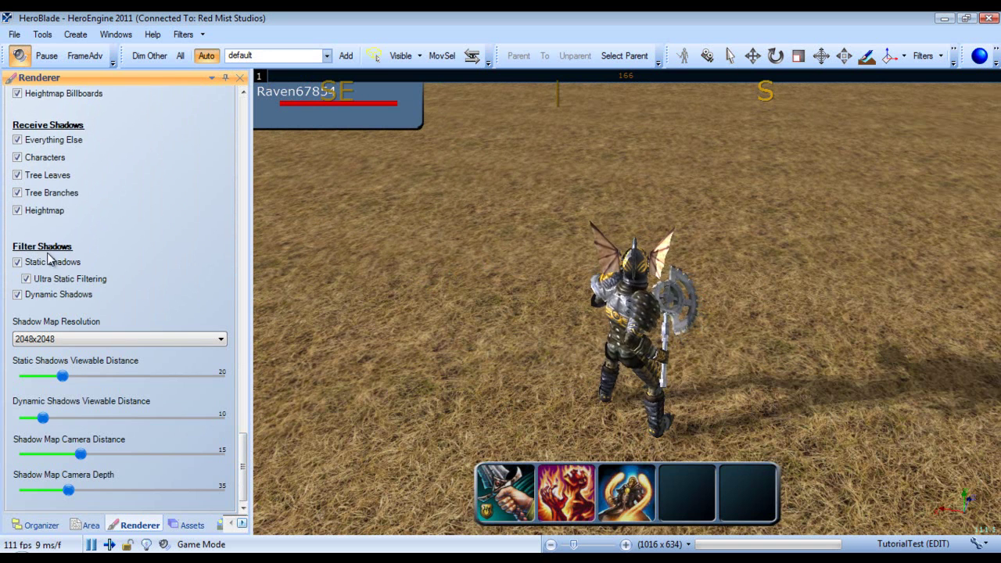
{"action": "left_click", "coordinate": [65, 302]}
{"action": "left_click", "coordinate": [66, 301]}
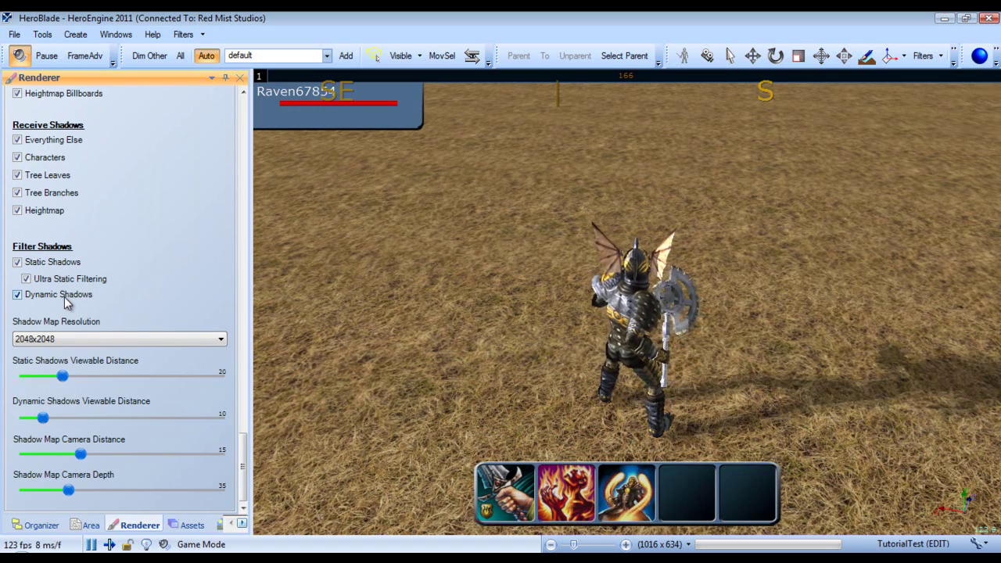
Try a Shadow Map Resolution of 32x32 while moving around the character, and return it to 2048x2048
{"action": "left_click", "coordinate": [97, 342]}
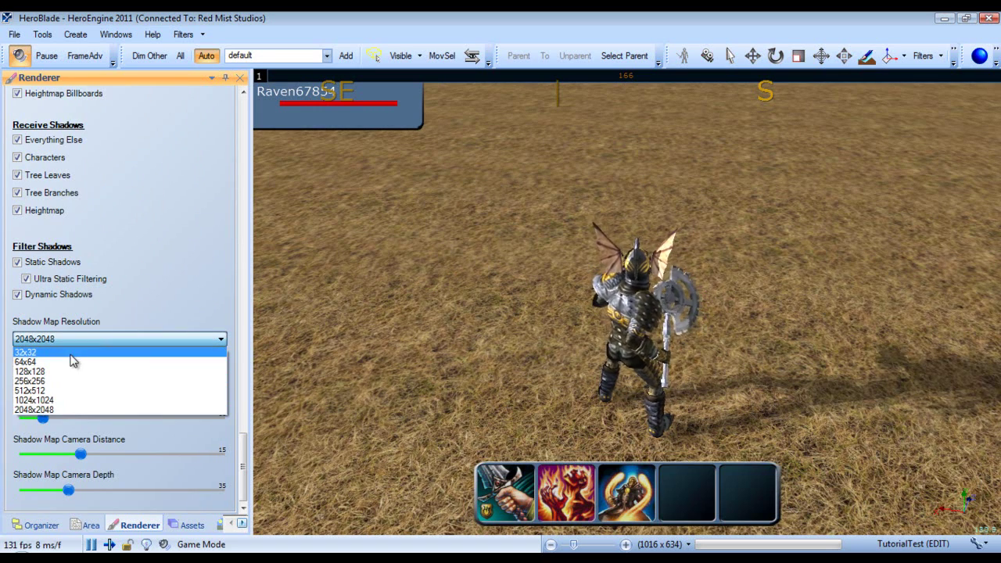
{"action": "left_click", "coordinate": [46, 353]}
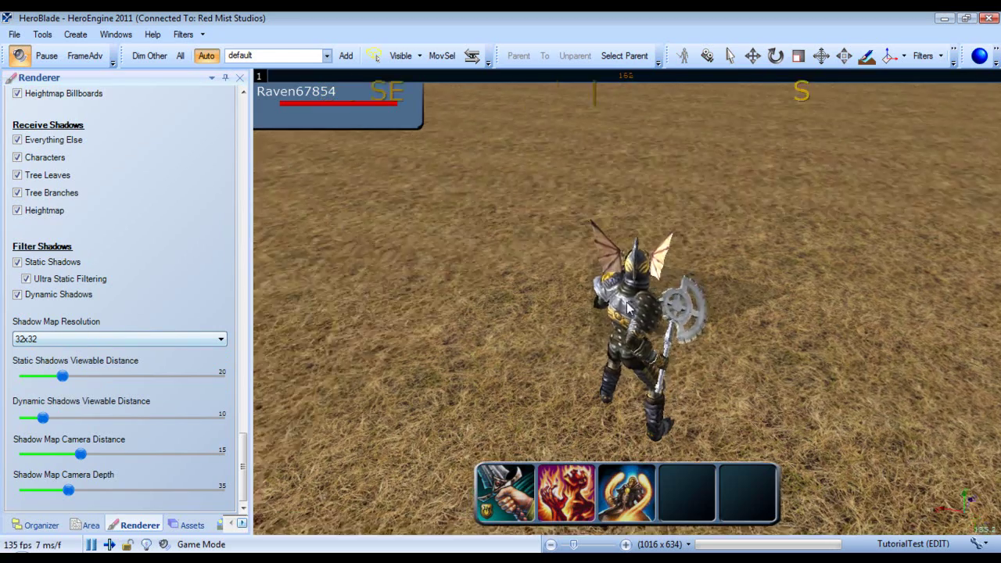
{"action": "key", "text": "w"}
{"action": "right_click_drag", "start_coordinate": [627, 307], "coordinate": [623, 345]}
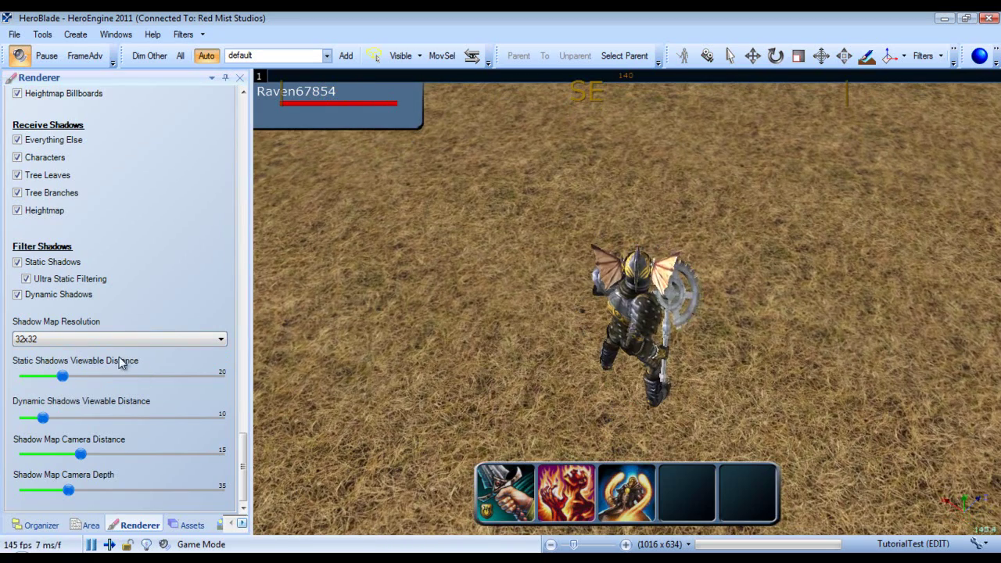
{"action": "left_click", "coordinate": [118, 339]}
{"action": "left_click", "coordinate": [86, 408]}
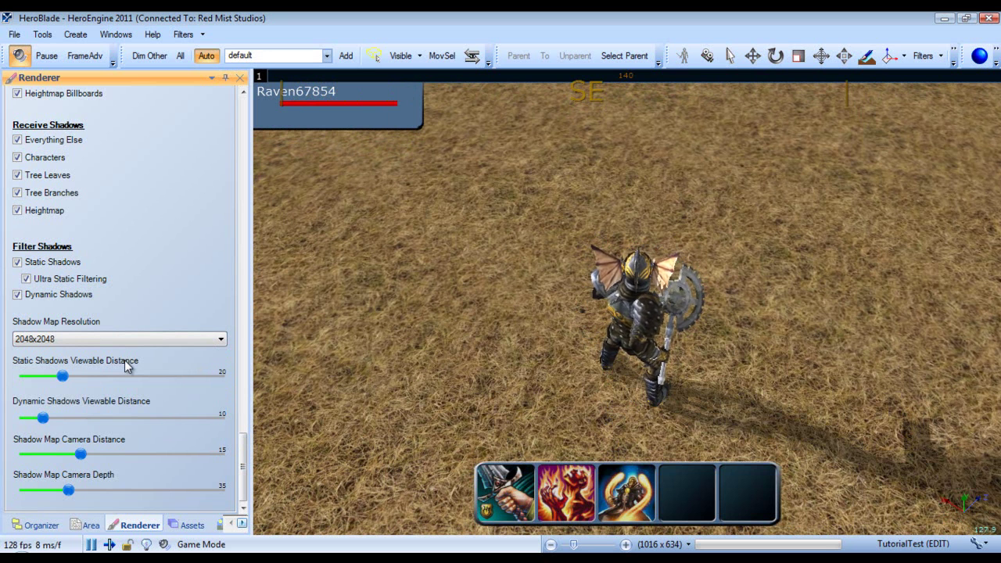
Set the Dynamic and Static Shadows Viewable Distances to 1 and inspect the character's shadow from different angles
{"action": "left_click_drag", "start_coordinate": [46, 426], "coordinate": [42, 424]}
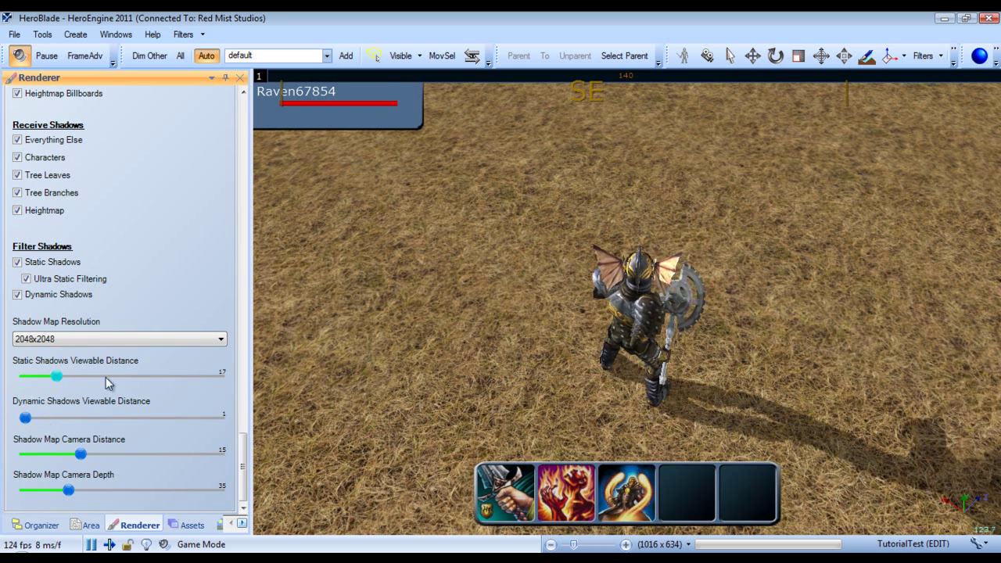
{"action": "right_click_drag", "start_coordinate": [628, 308], "coordinate": [415, 330]}
{"action": "key", "text": "w"}
{"action": "right_click_drag", "start_coordinate": [582, 272], "coordinate": [620, 222]}
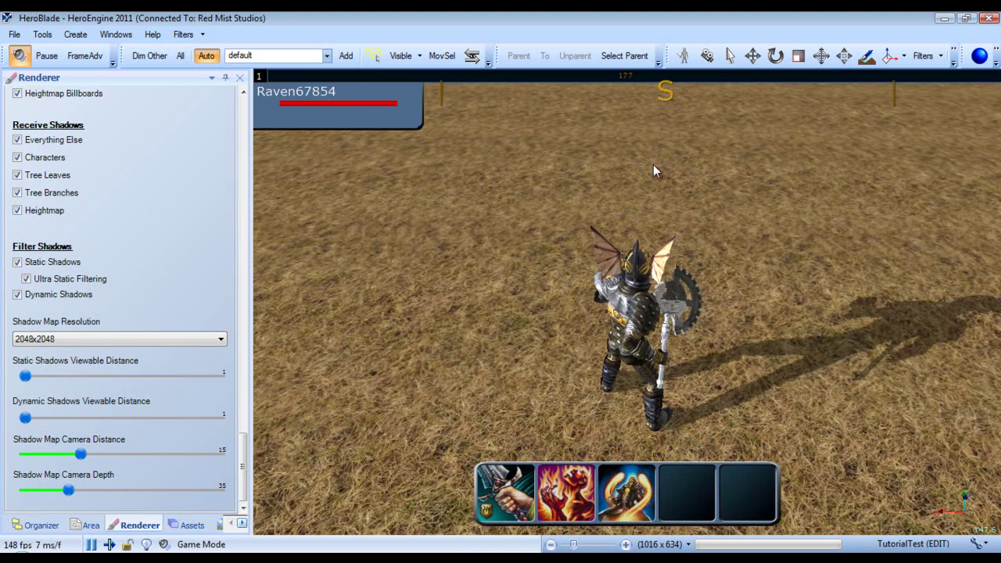
{"action": "right_click_drag", "start_coordinate": [653, 161], "coordinate": [695, 223]}
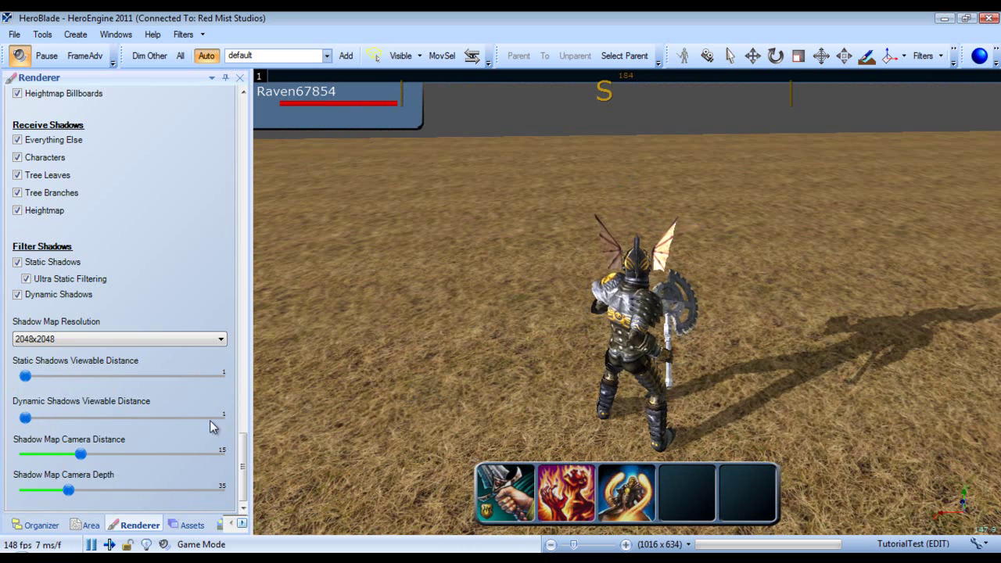
{"action": "left_click_drag", "start_coordinate": [242, 466], "coordinate": [237, 123]}
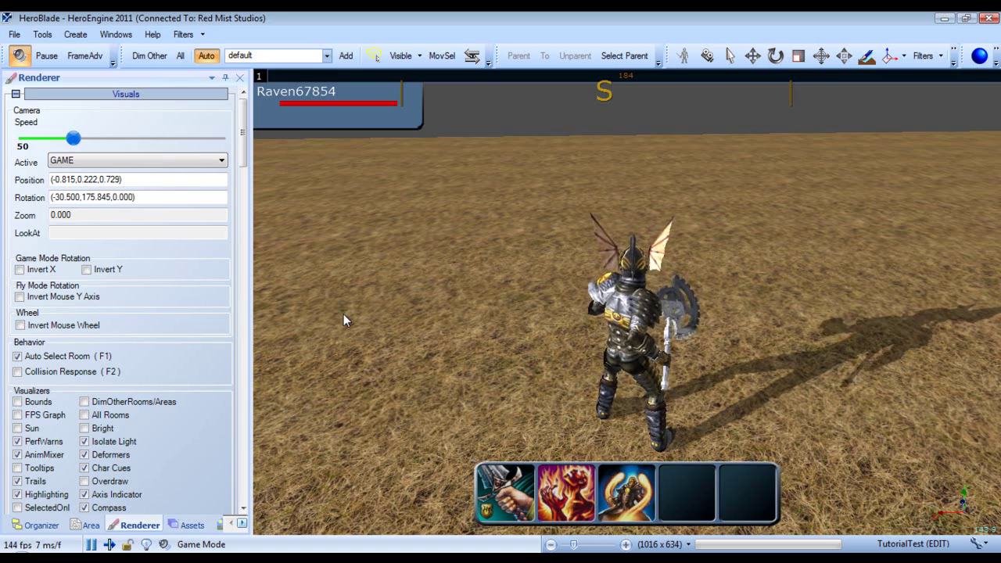
{"action": "right_click_drag", "start_coordinate": [650, 309], "coordinate": [627, 303]}
{"action": "key", "text": "w"}
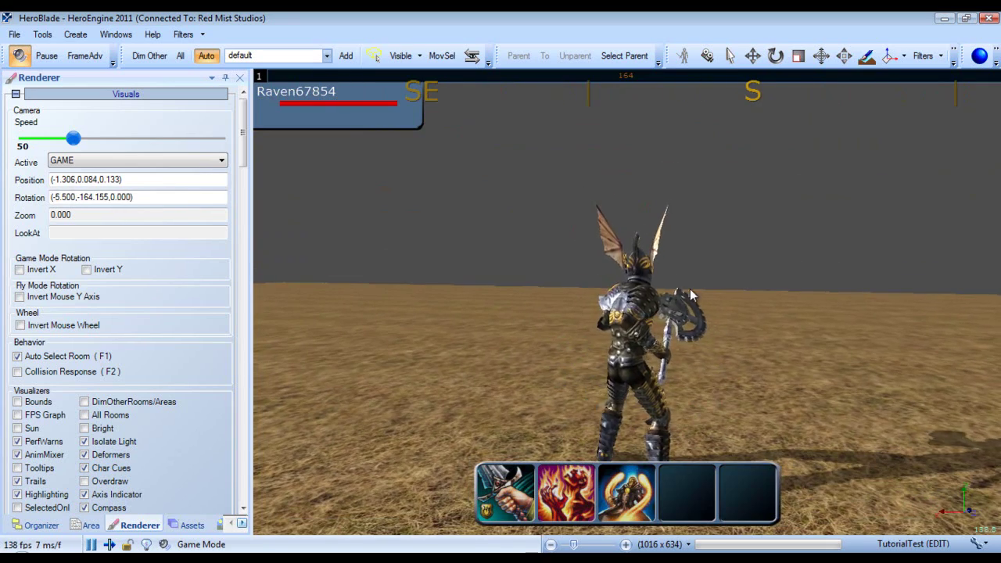
{"action": "right_click_drag", "start_coordinate": [690, 288], "coordinate": [629, 301]}
{"action": "key", "text": "w"}
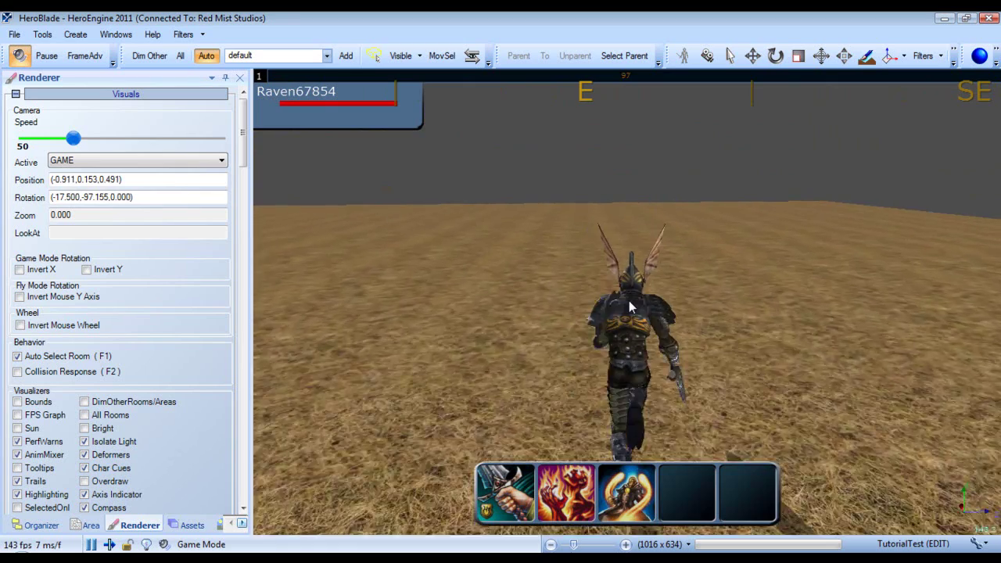
{"action": "key", "text": "d"}
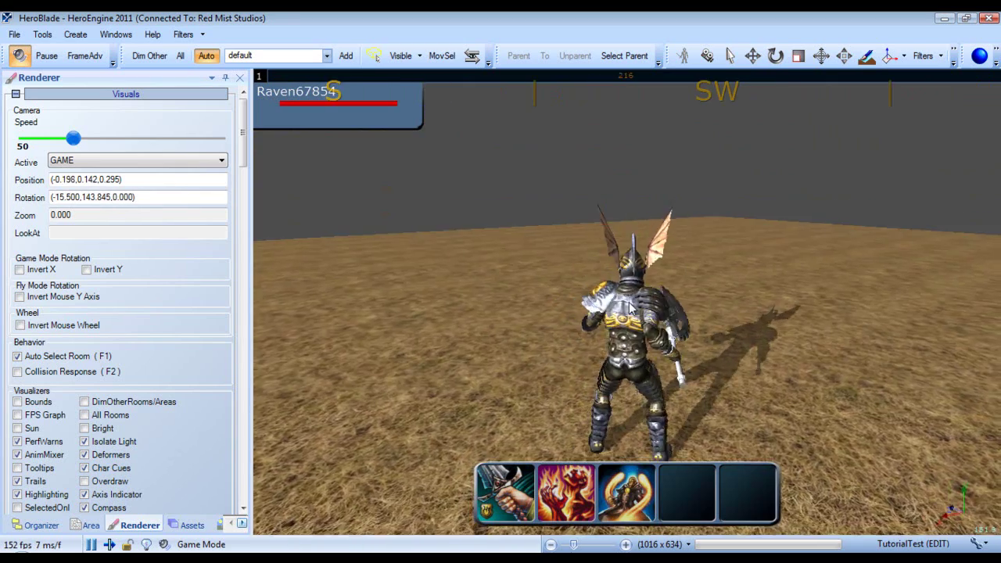
{"action": "right_click_drag", "start_coordinate": [629, 302], "coordinate": [627, 302]}
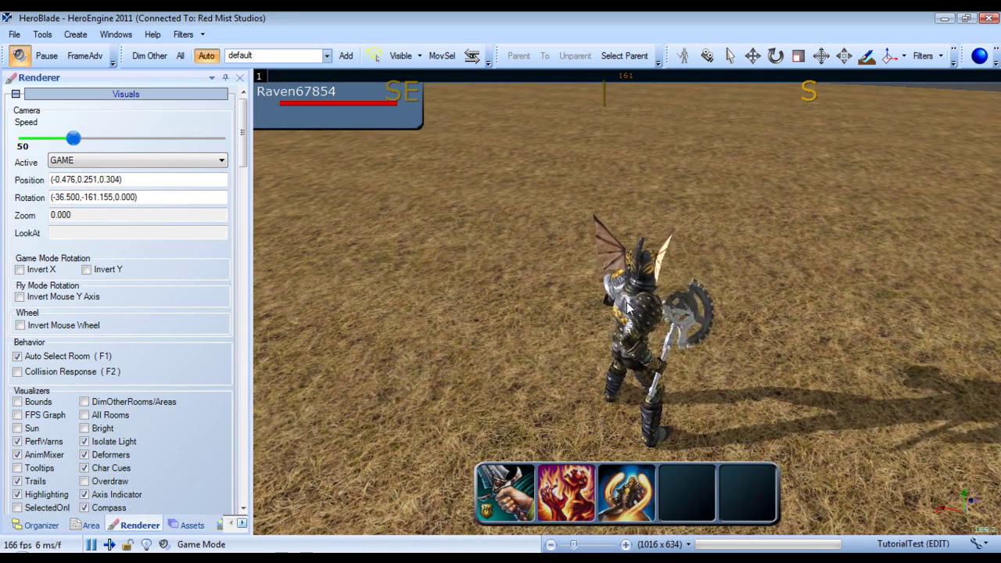